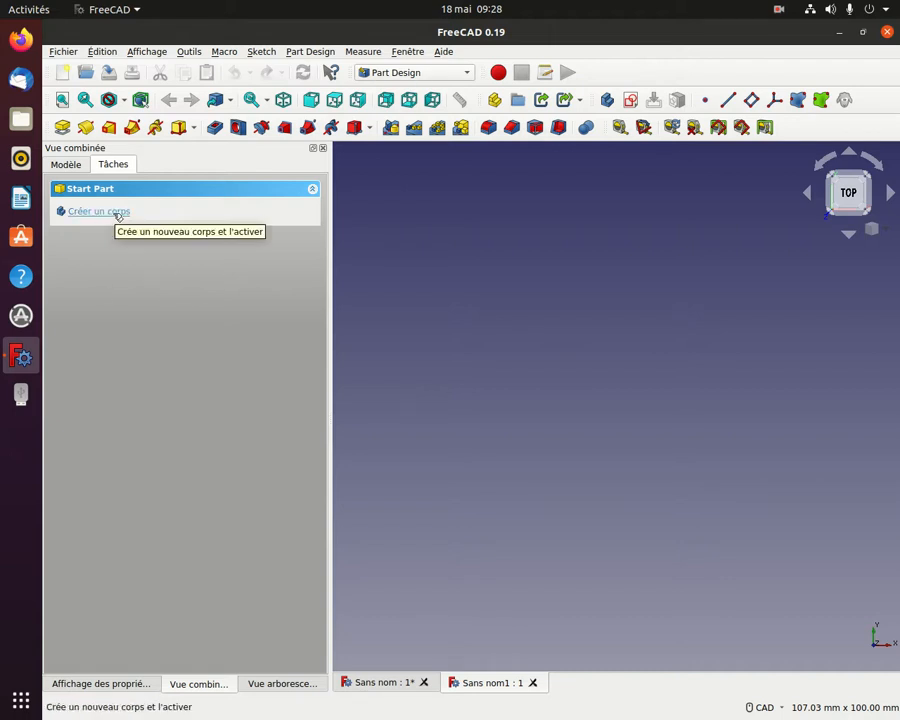
Step: Create a new body and start a sketch on its XY plane
left_click(118, 213)
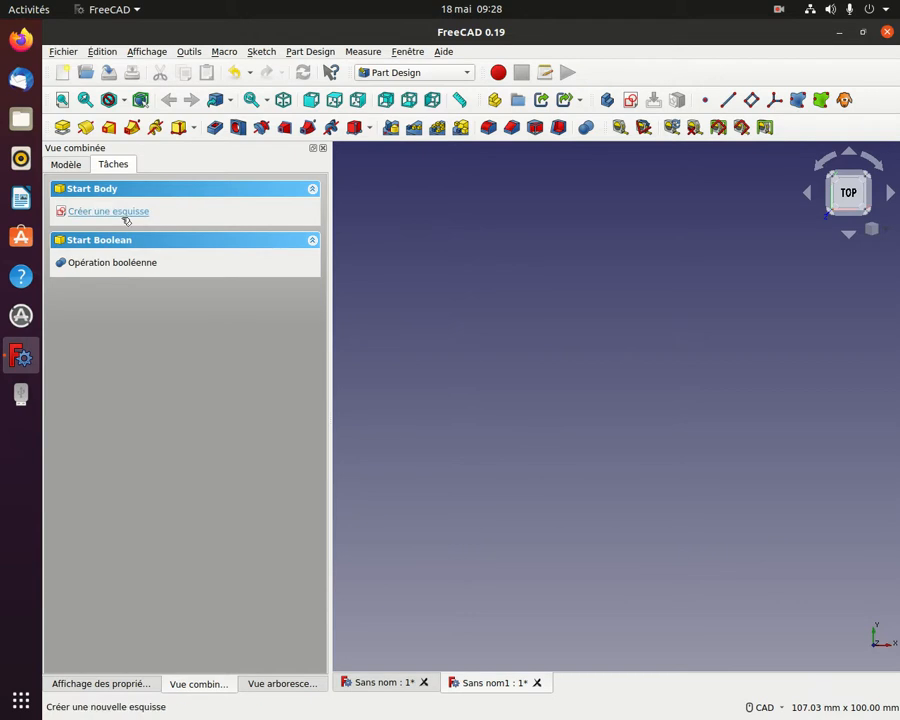
left_click(128, 214)
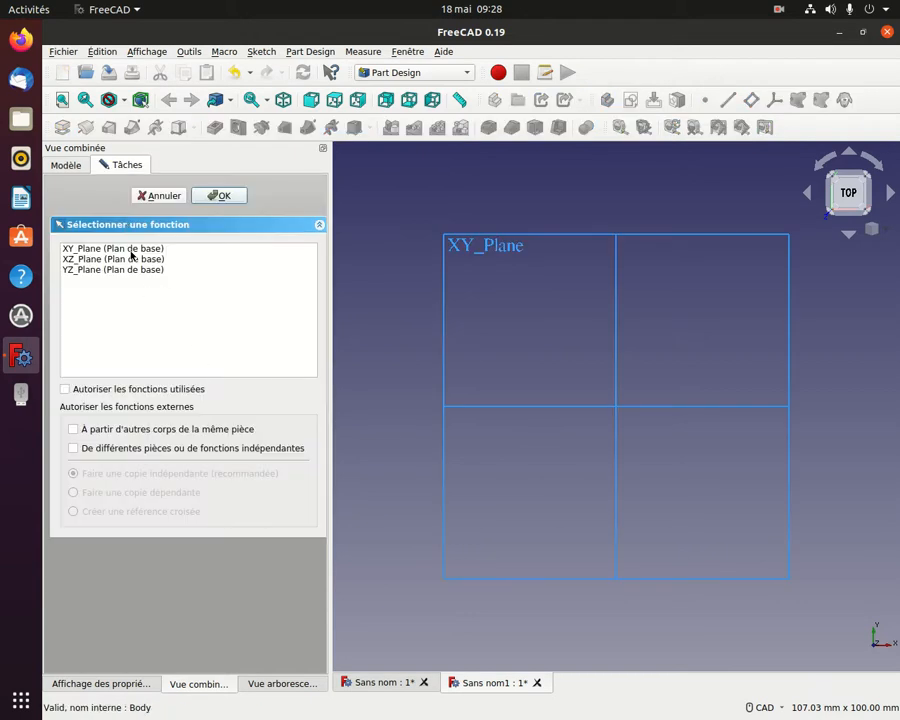
left_click(128, 248)
left_click(219, 195)
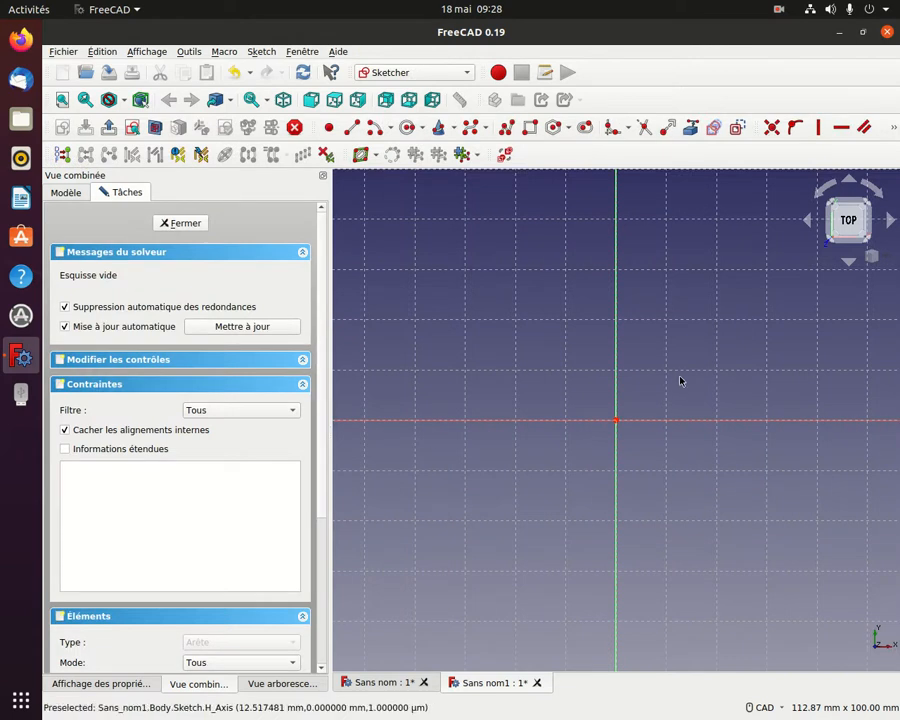
Step: Sketch a wide horizontal rectangle in the quadrant above and to the right of the origin
middle_click_drag(662, 394, 444, 583)
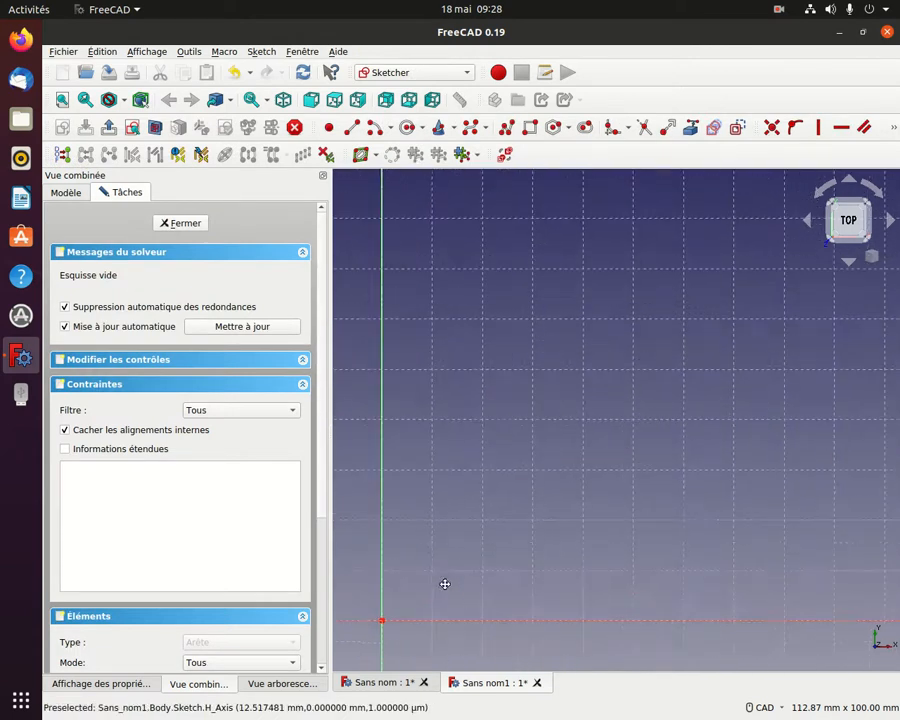
left_click(527, 128)
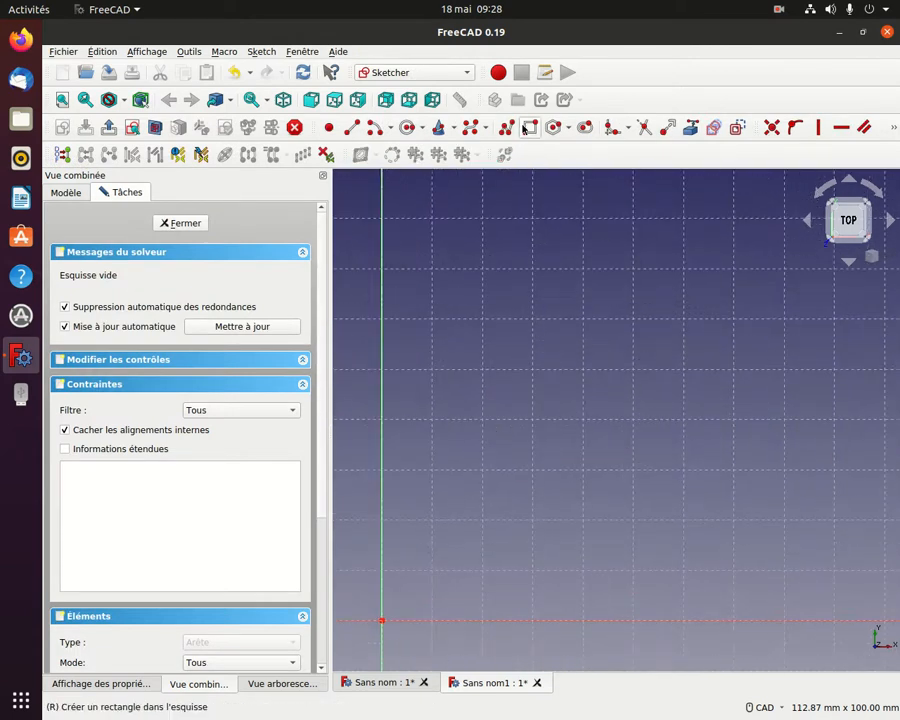
left_click(406, 456)
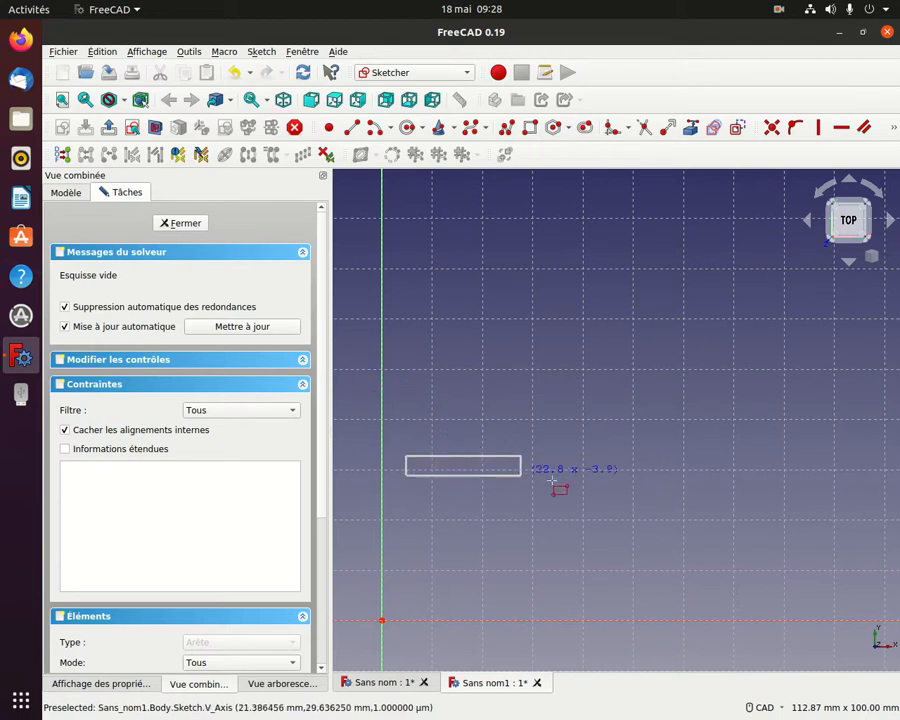
left_click(839, 589)
right_click(812, 582)
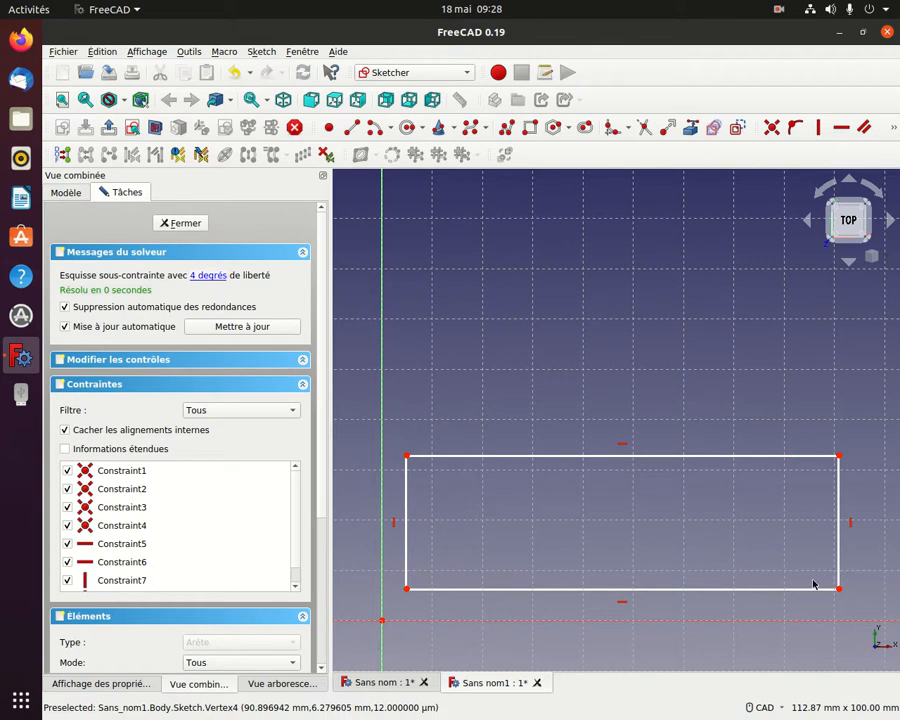
Step: Make the rectangle's lower-left corner coincident with the sketch origin
left_click(406, 589)
left_click(384, 625)
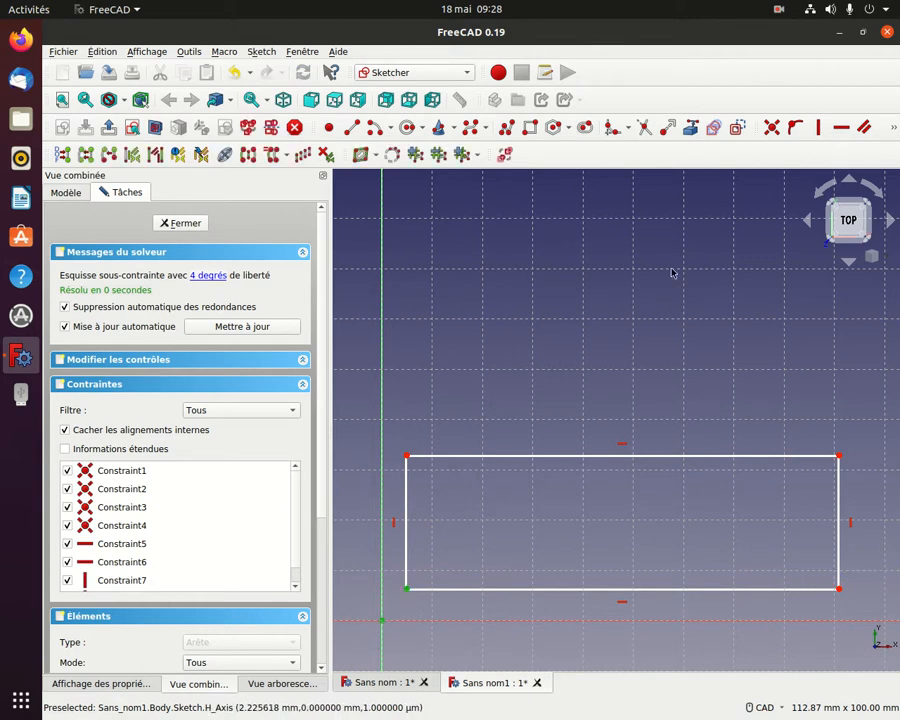
left_click(771, 127)
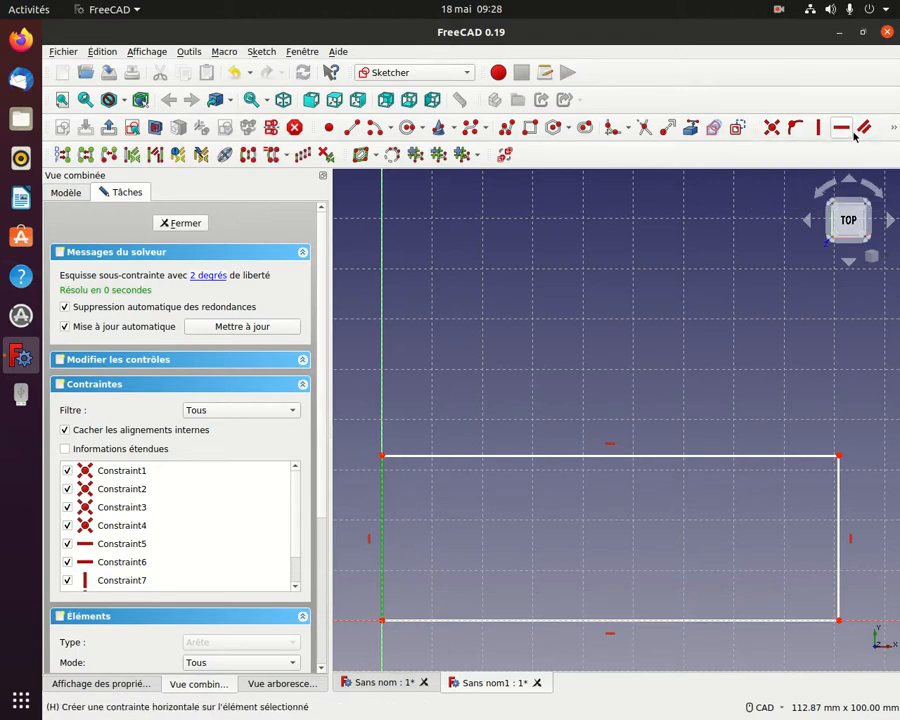
Step: Constrain the rectangle's vertical left edge to a length of 35 mm
left_click(892, 127)
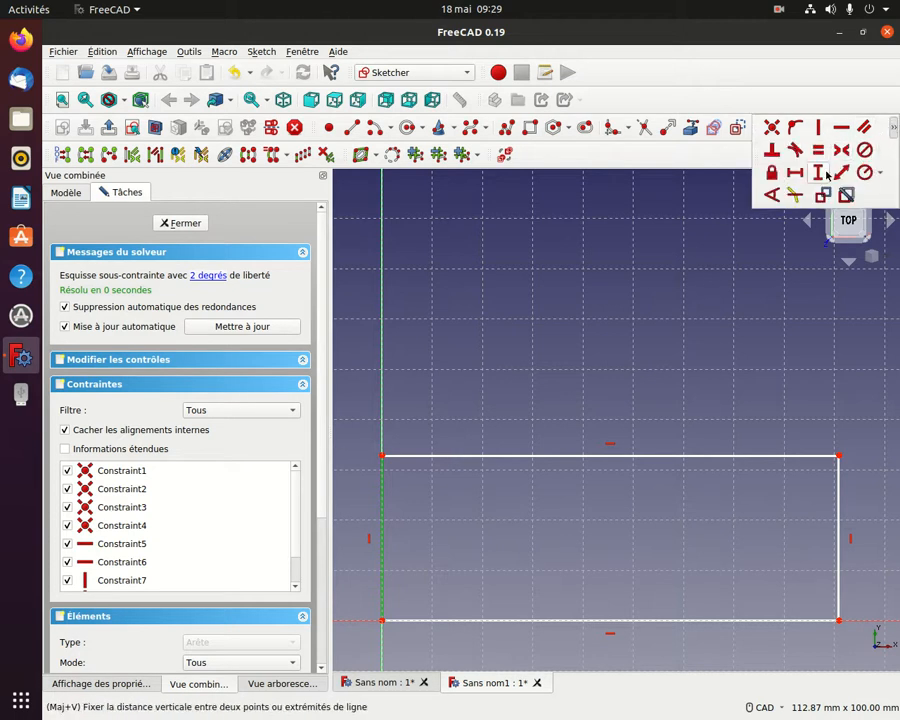
left_click(817, 172)
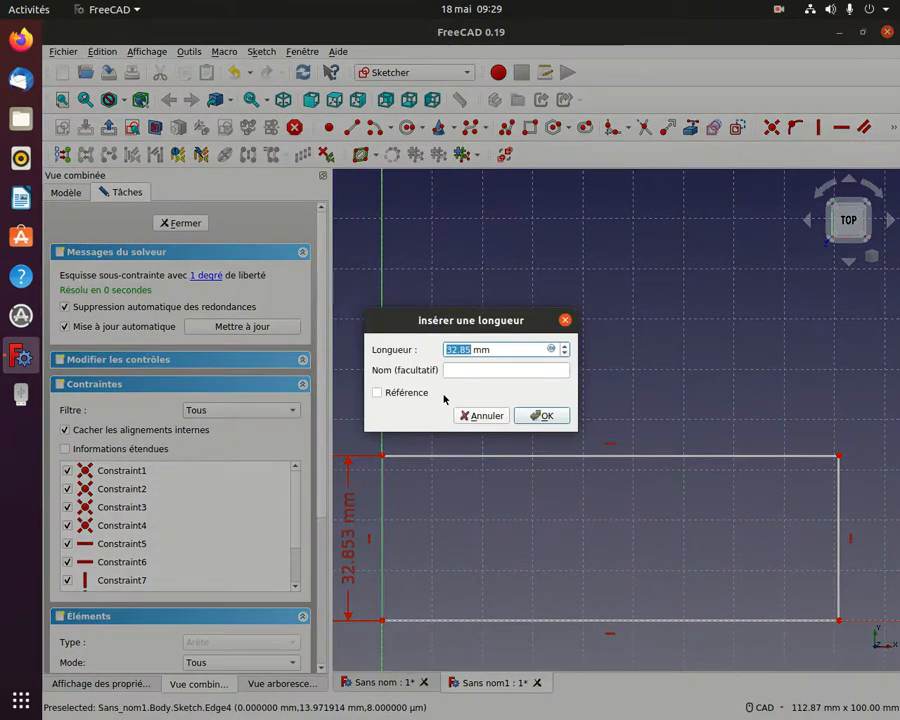
type("35")
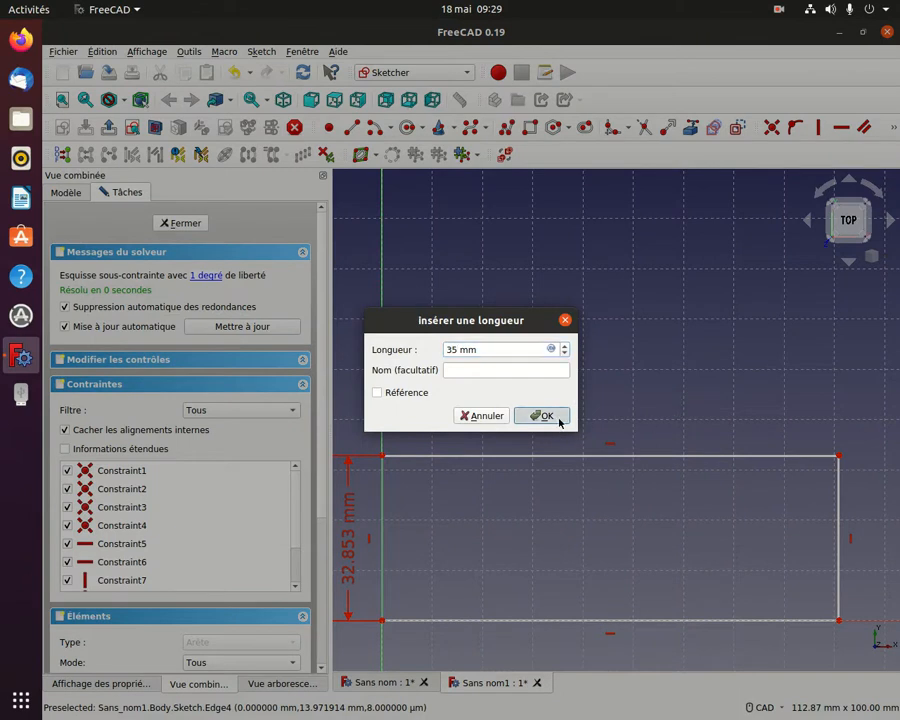
left_click(560, 417)
Step: Constrain the rectangle's top edge to a horizontal length of 120 mm and leave the sketch
left_click(582, 445)
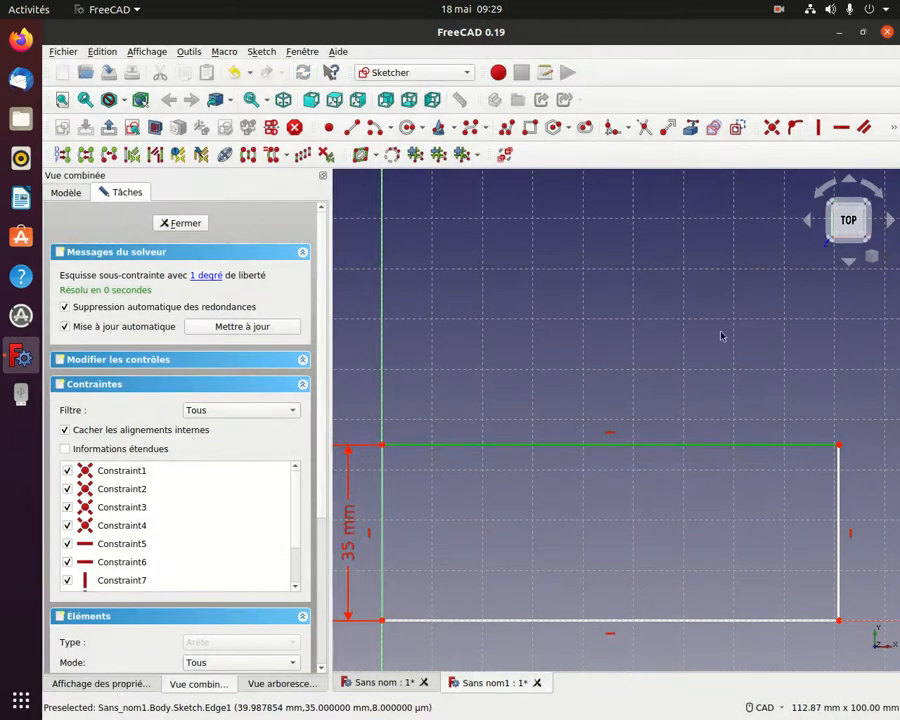
left_click(890, 128)
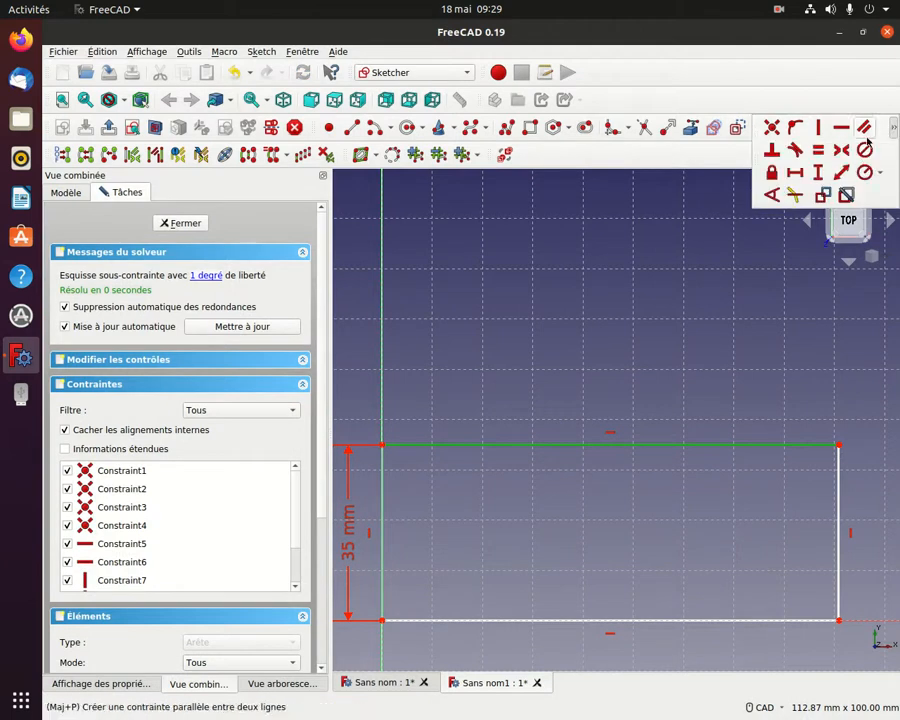
left_click(795, 172)
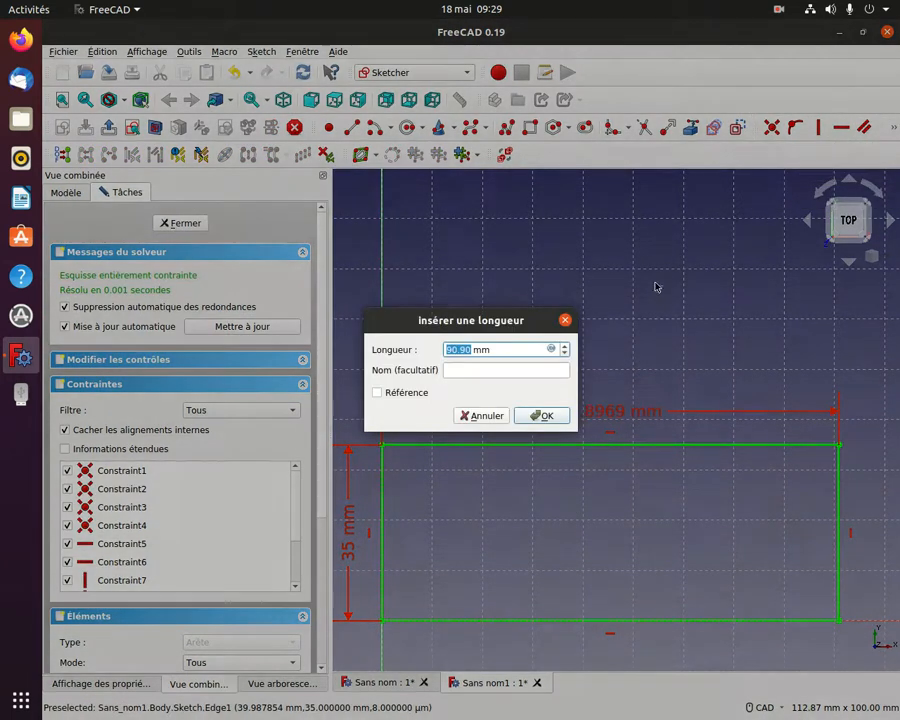
type("120")
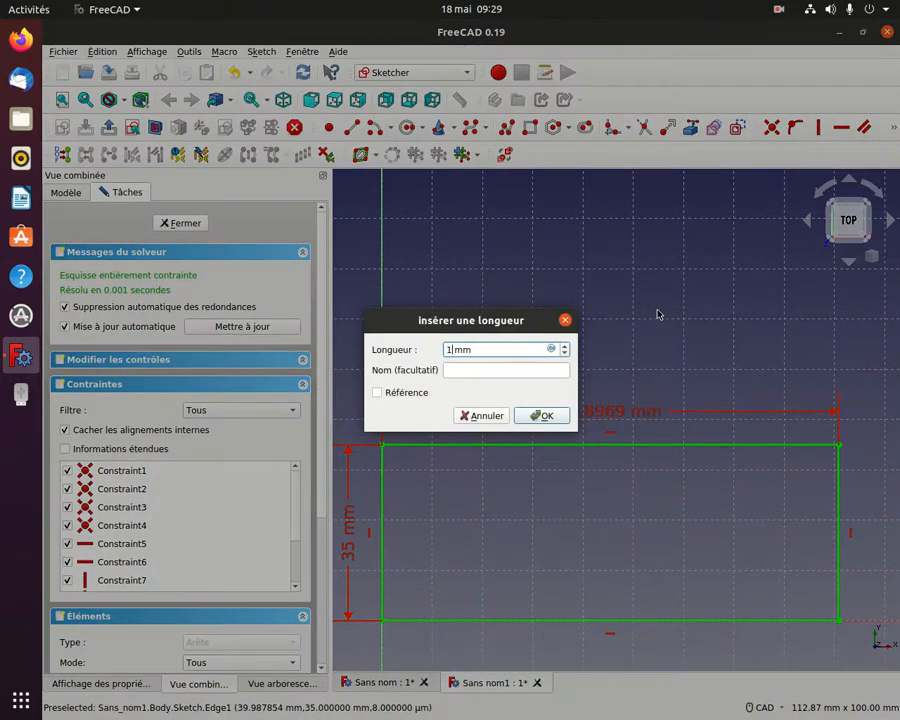
left_click(547, 416)
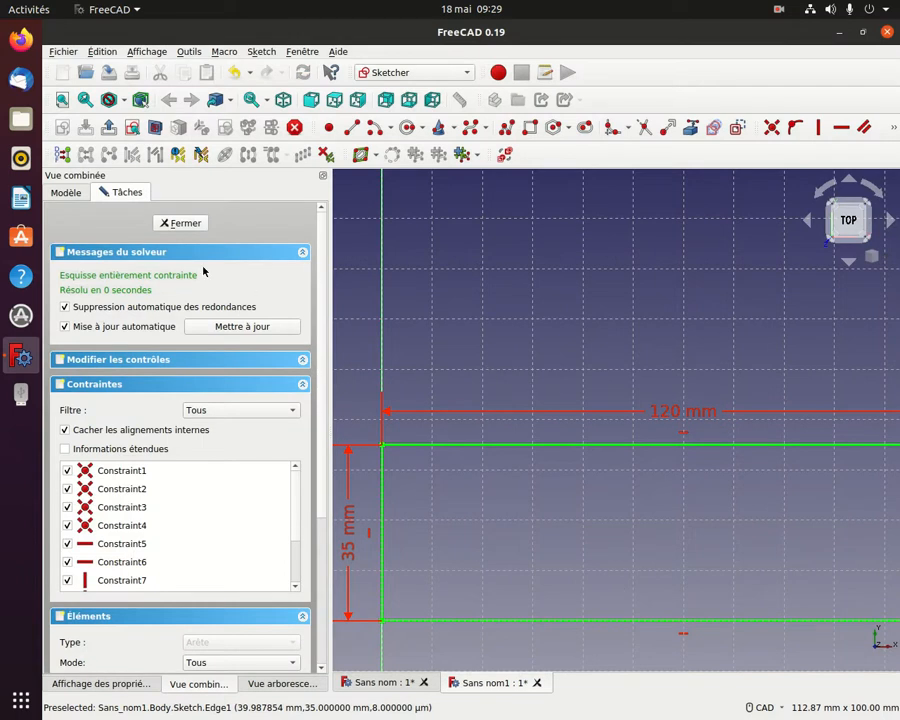
left_click(108, 128)
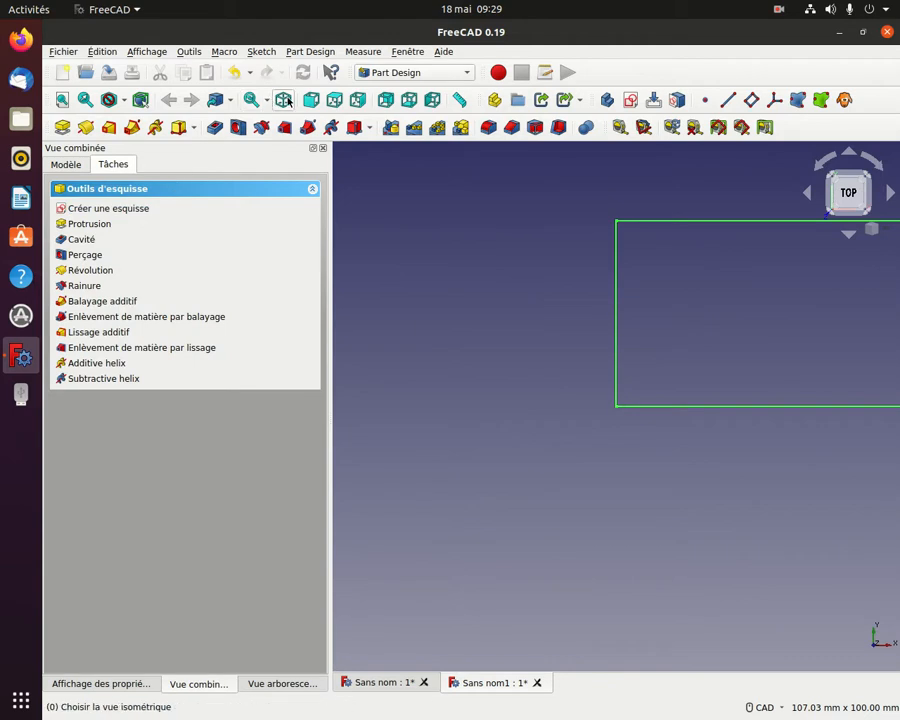
Step: Pad the rectangle sketch to a length of 5 mm in isometric view
left_click(285, 100)
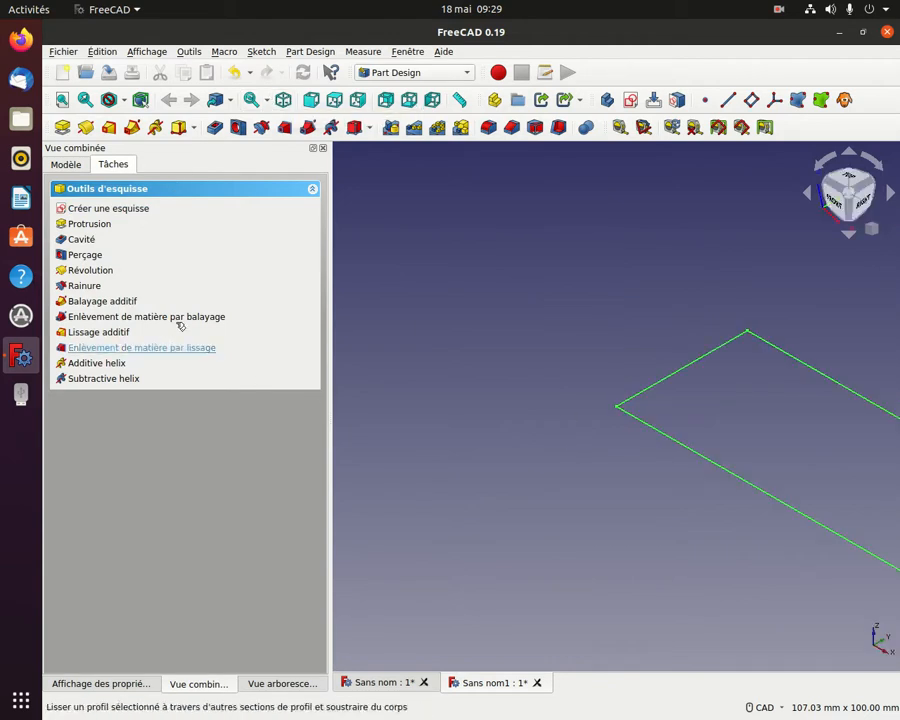
left_click(90, 223)
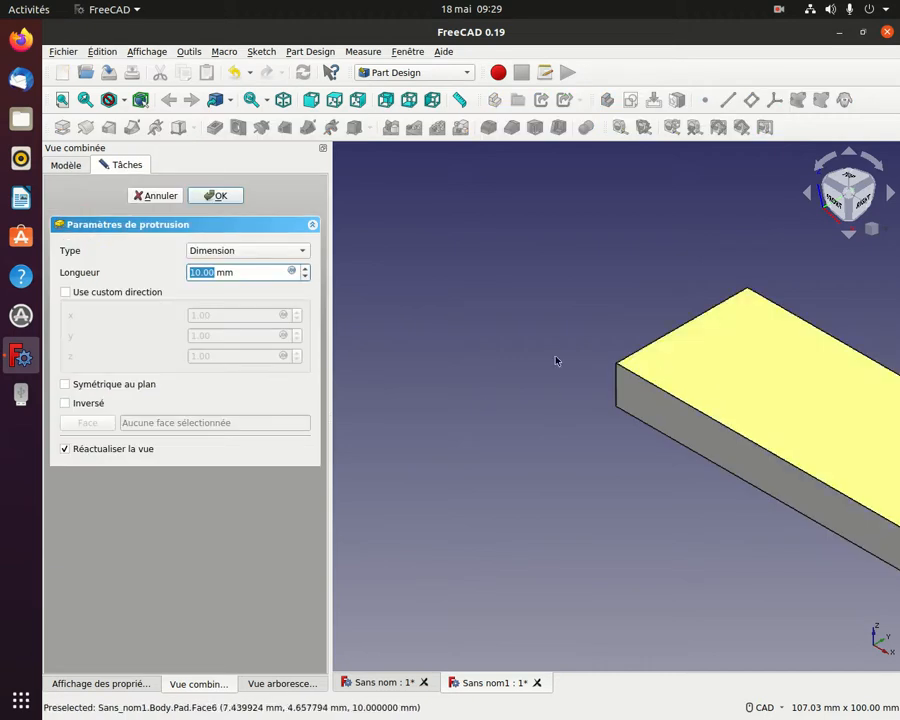
type("5")
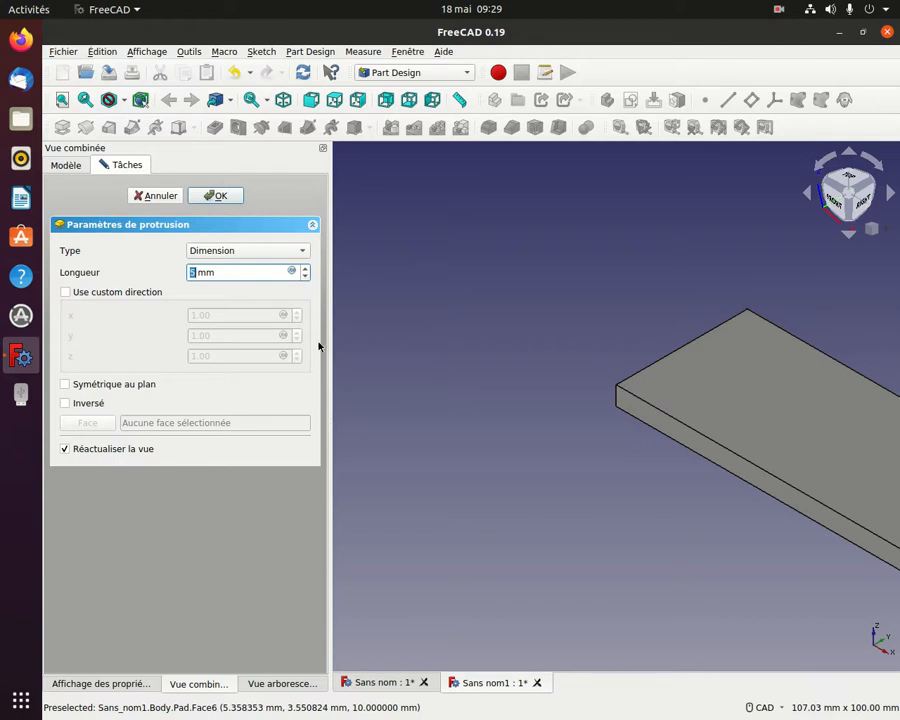
left_click(216, 196)
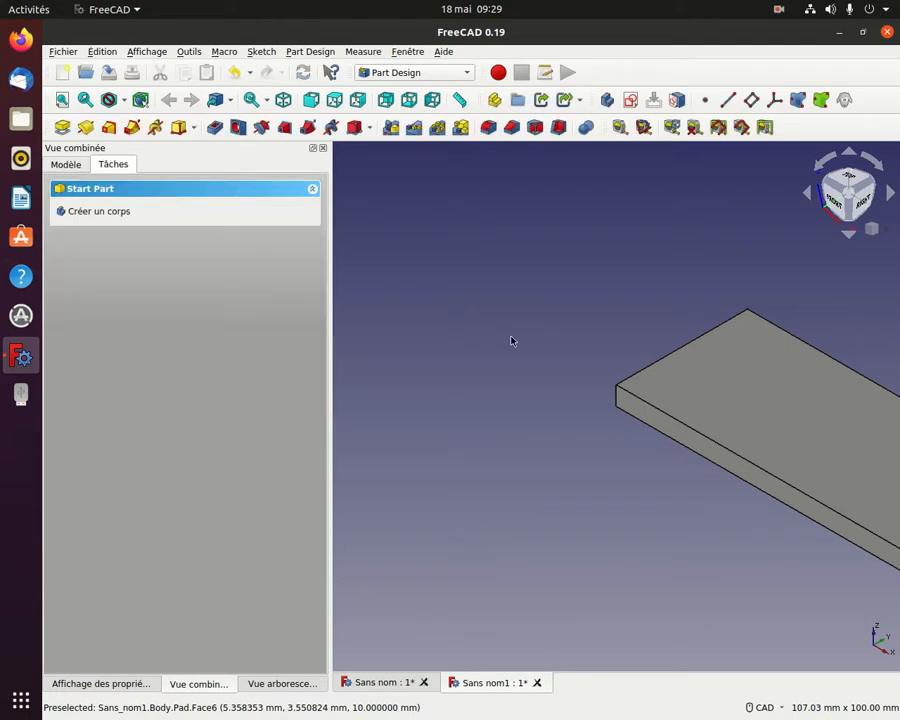
Step: Switch to the Draft workbench and check its general settings in the preferences
left_click(466, 74)
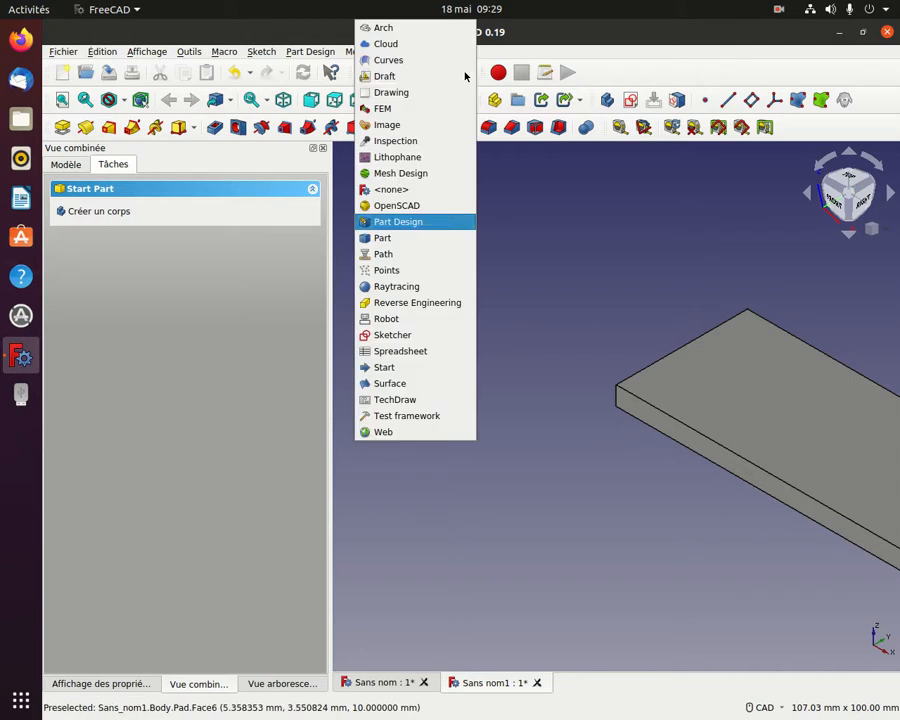
left_click(401, 78)
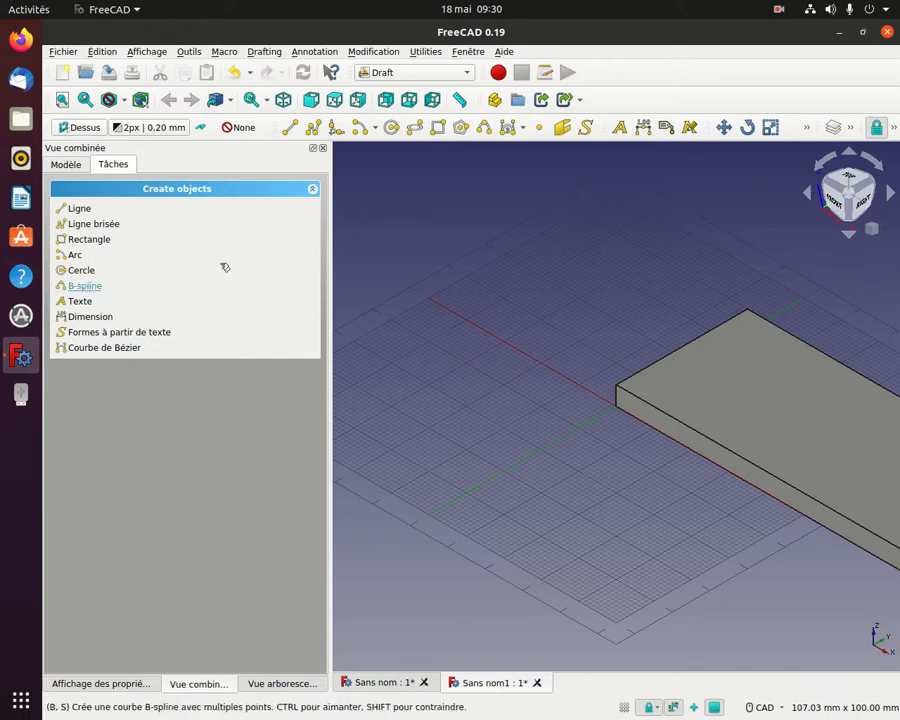
left_click(104, 51)
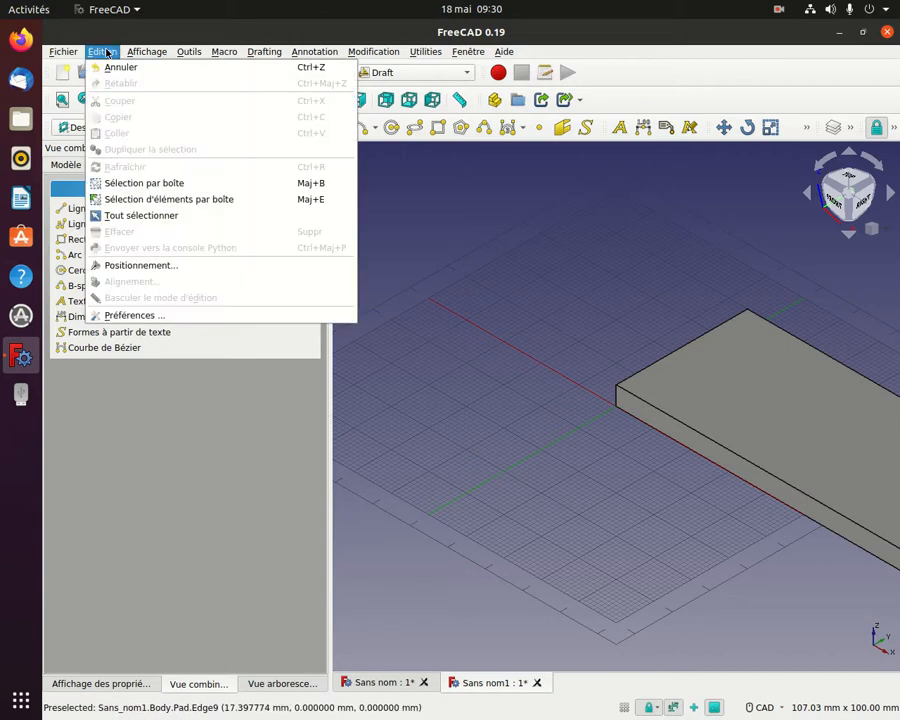
left_click(152, 316)
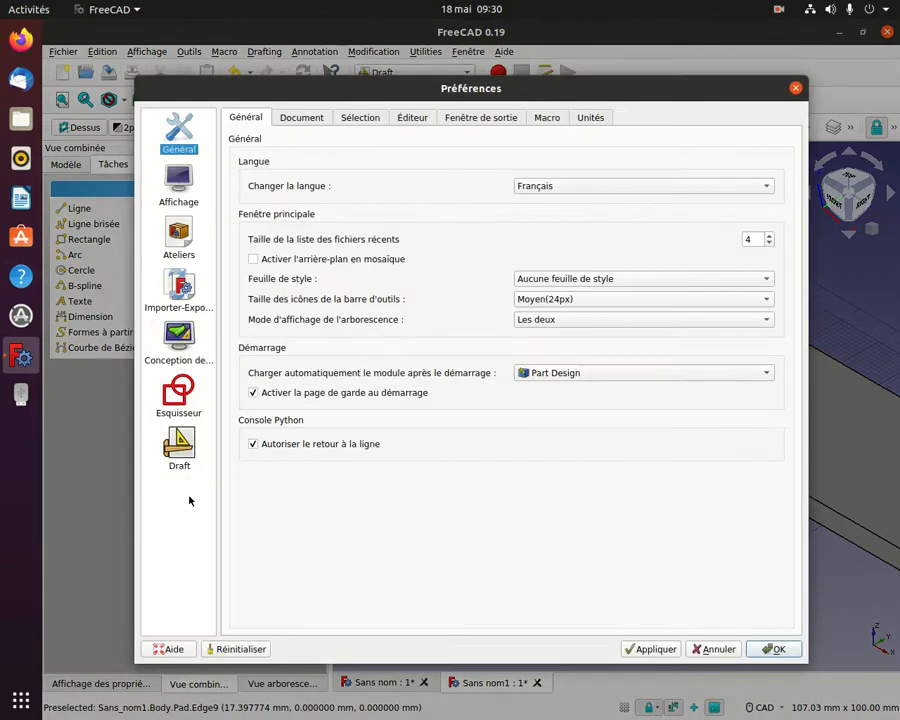
left_click(180, 448)
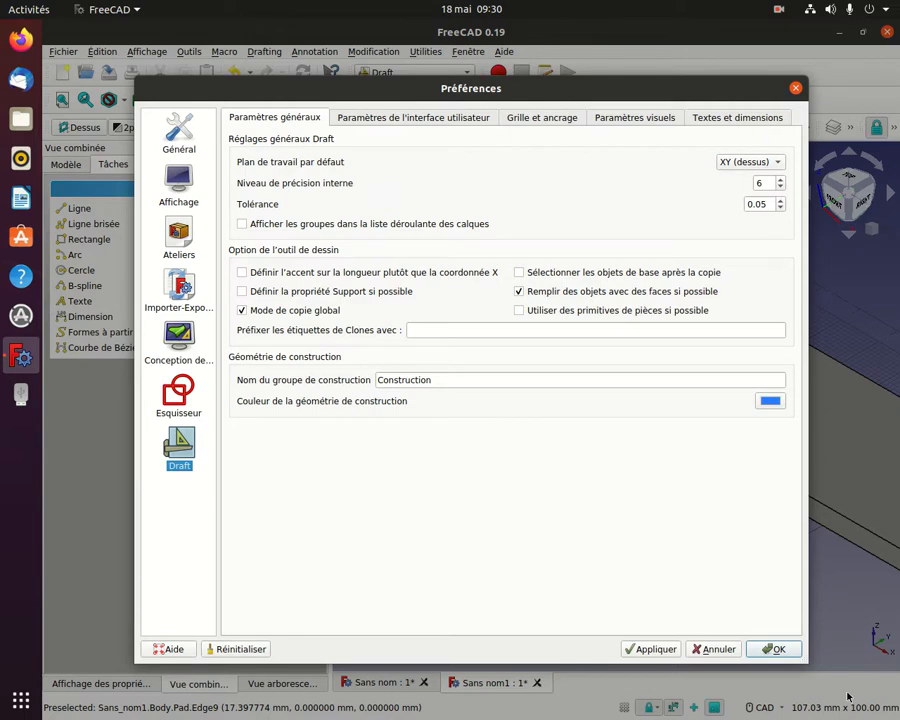
left_click(776, 649)
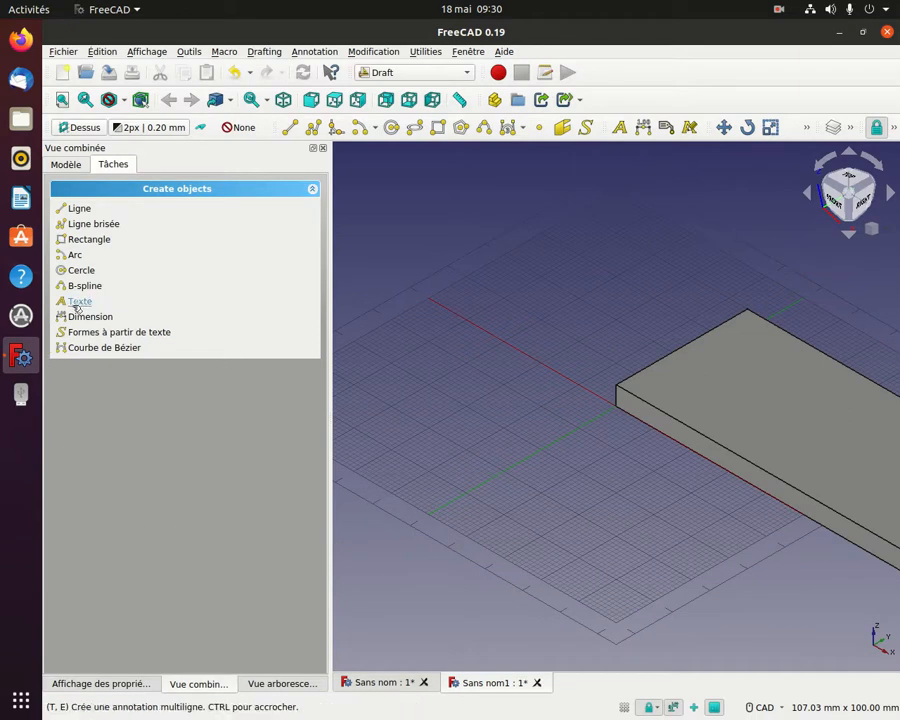
Step: Start a shape from text using the font file porsche911.TTF with a height of 7 mm
left_click(147, 333)
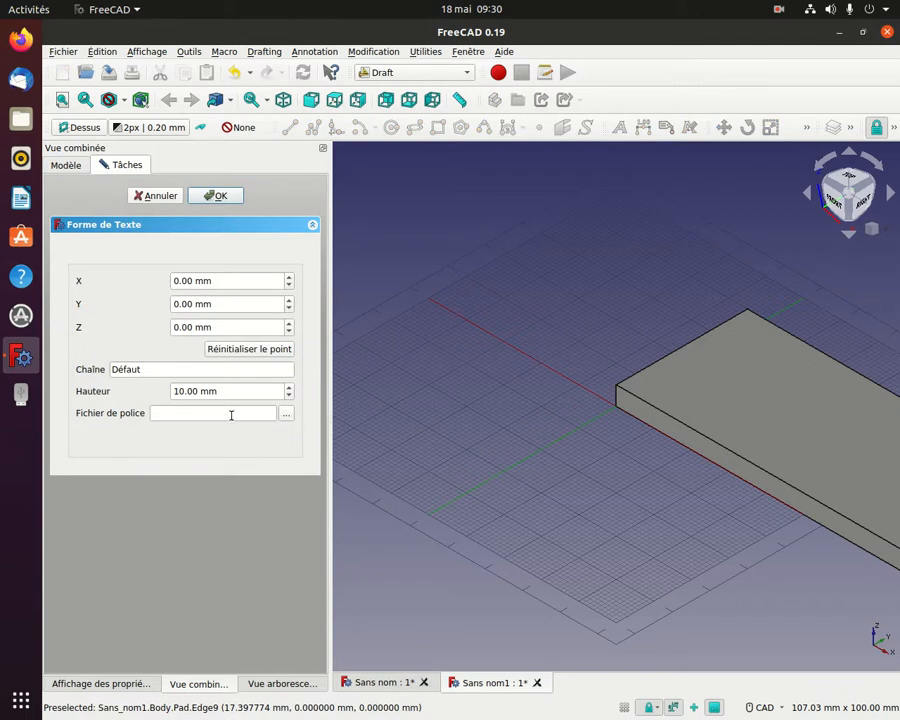
left_click(287, 414)
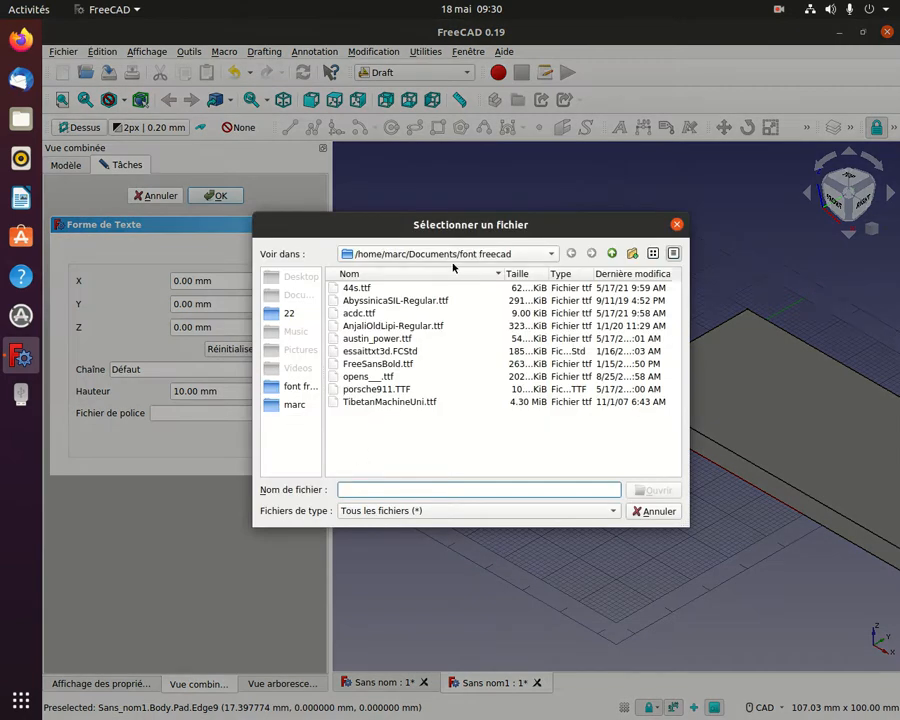
left_click(382, 392)
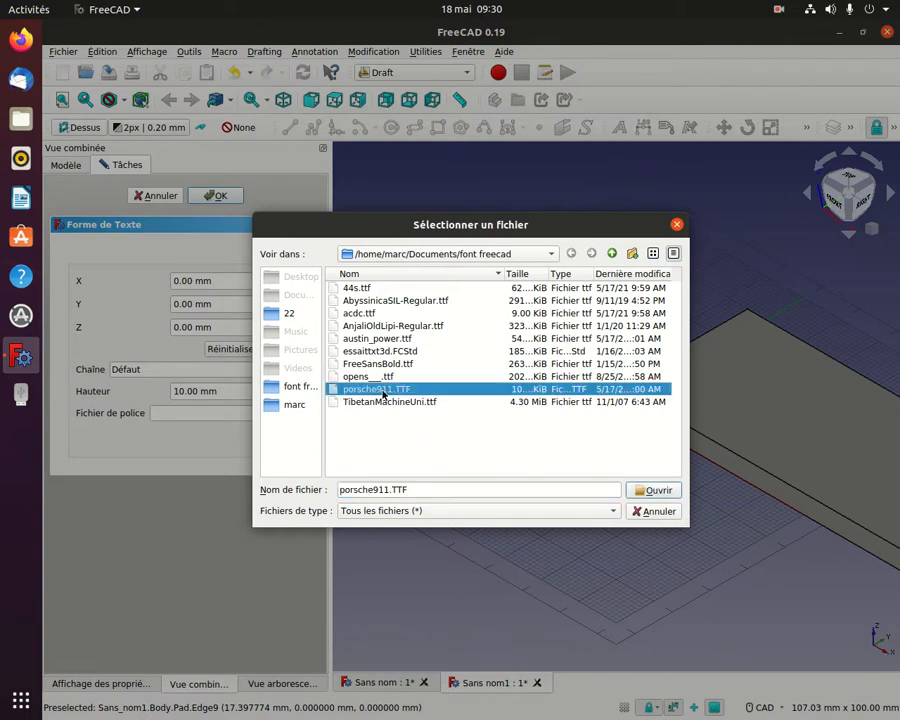
left_click(660, 489)
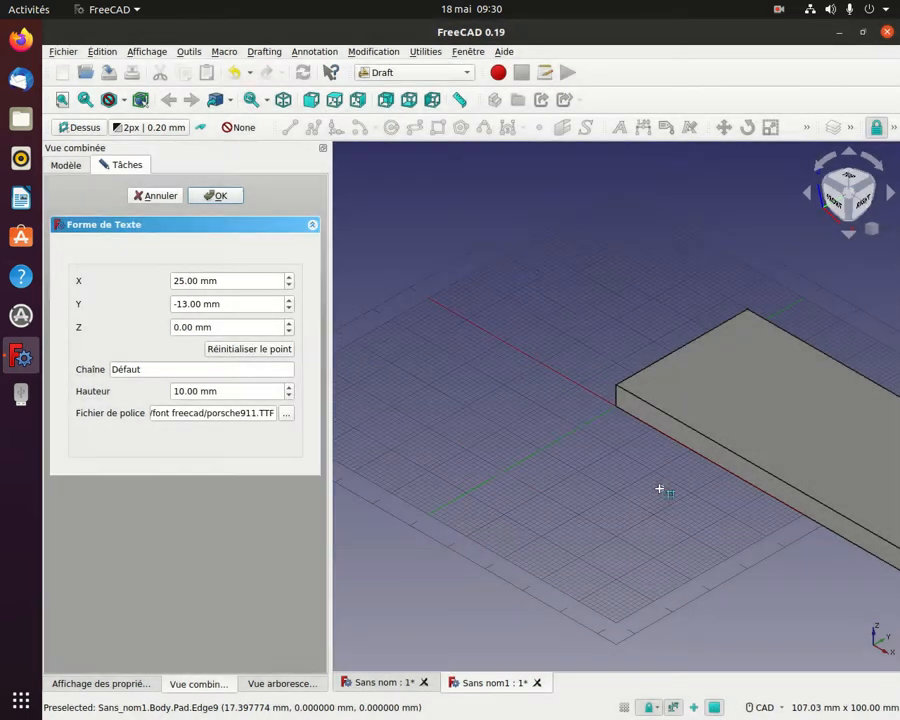
left_click(290, 397)
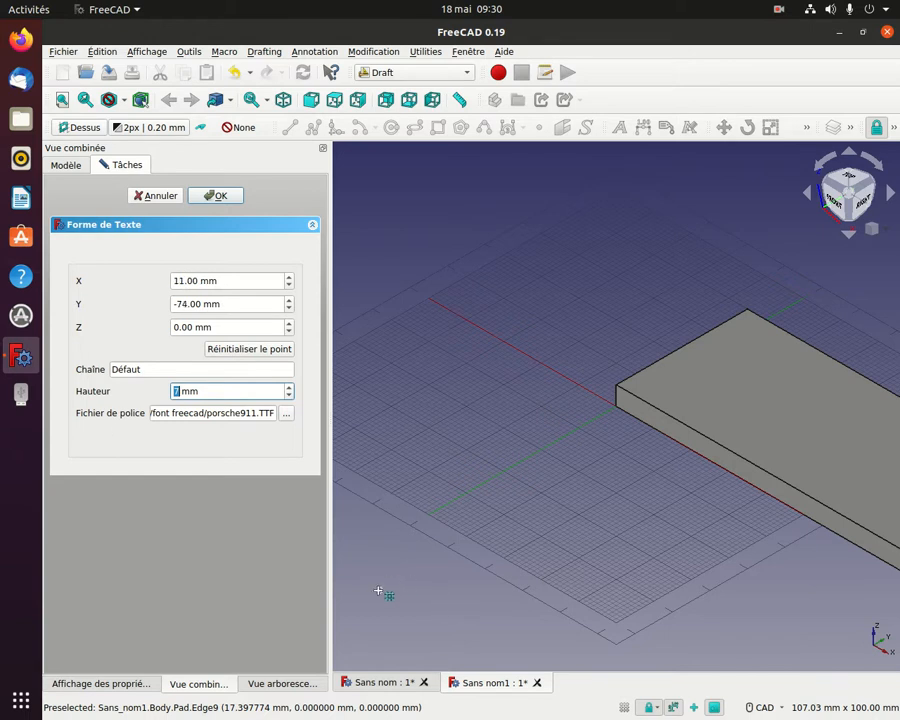
Step: Set the text string to "porsche" and create the text shape
left_click(184, 370)
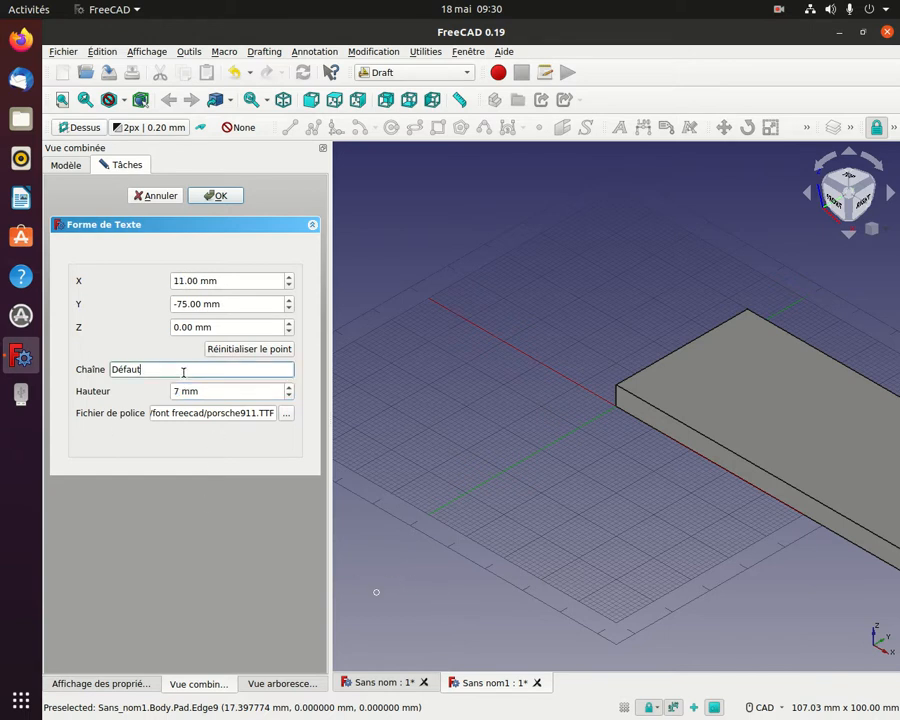
key("BackSpace")
key("BackSpace")
key("BackSpace")
key("BackSpace")
key("BackSpace")
key("BackSpace")
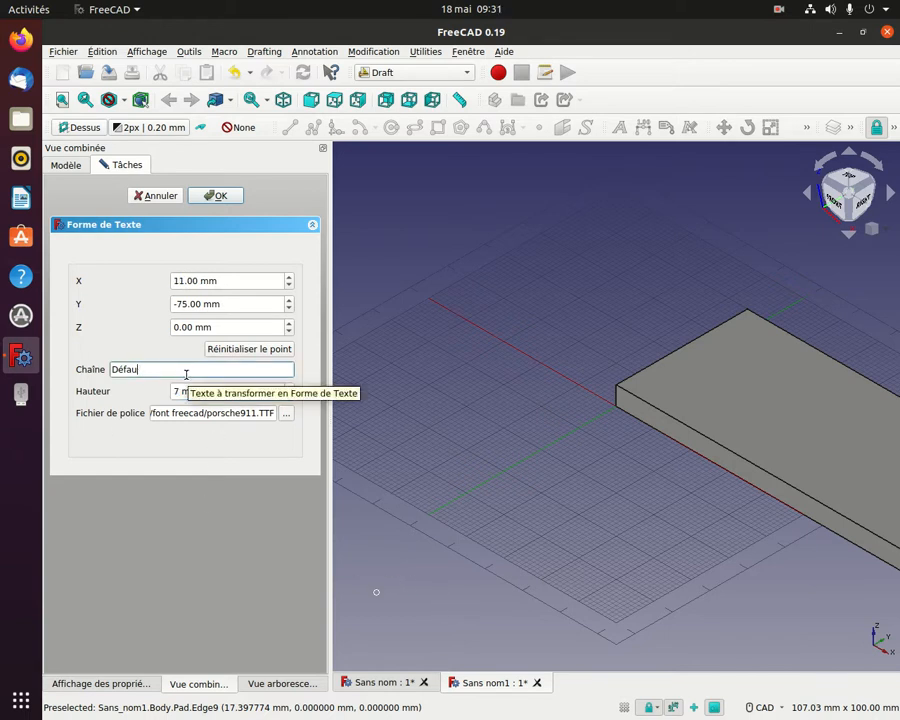
type("porsche")
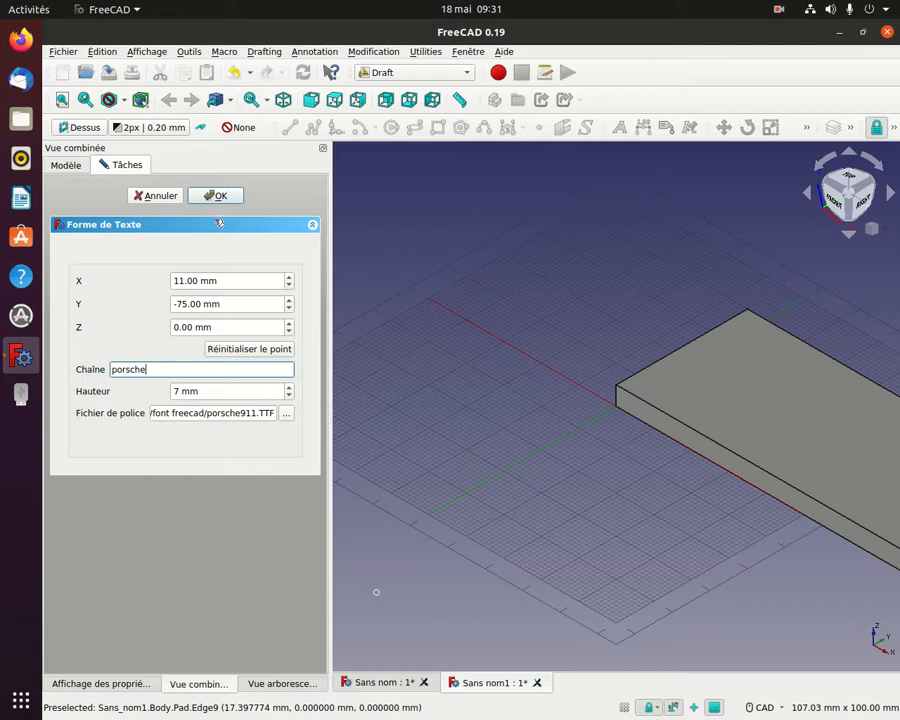
left_click(219, 196)
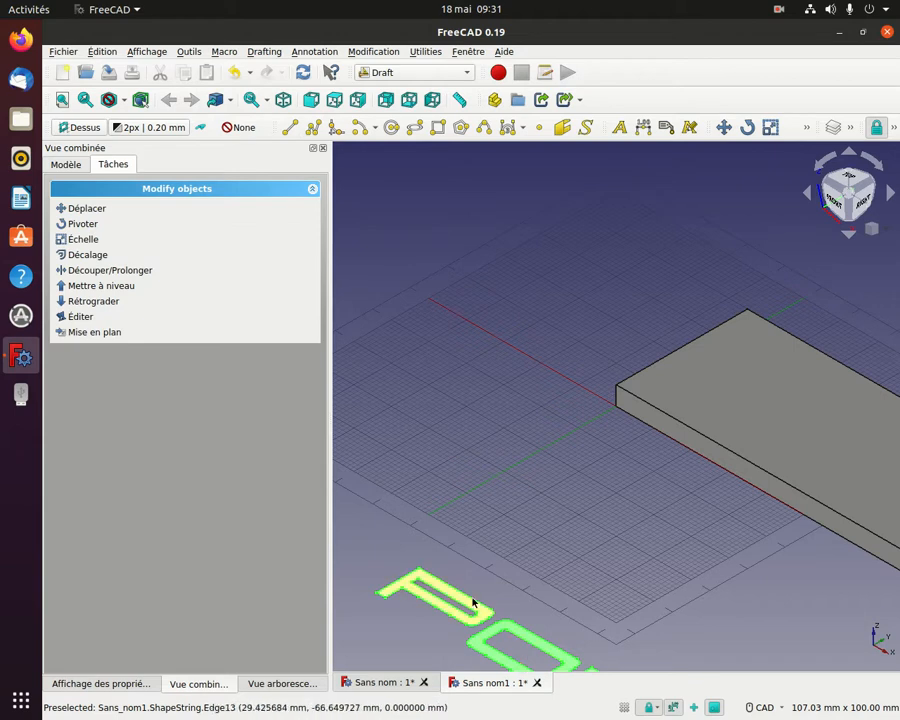
Step: Open the placement settings of the text shape and set its X translation to 6 mm
scroll(500, 607, "up", 2)
scroll(500, 607, "down", 4)
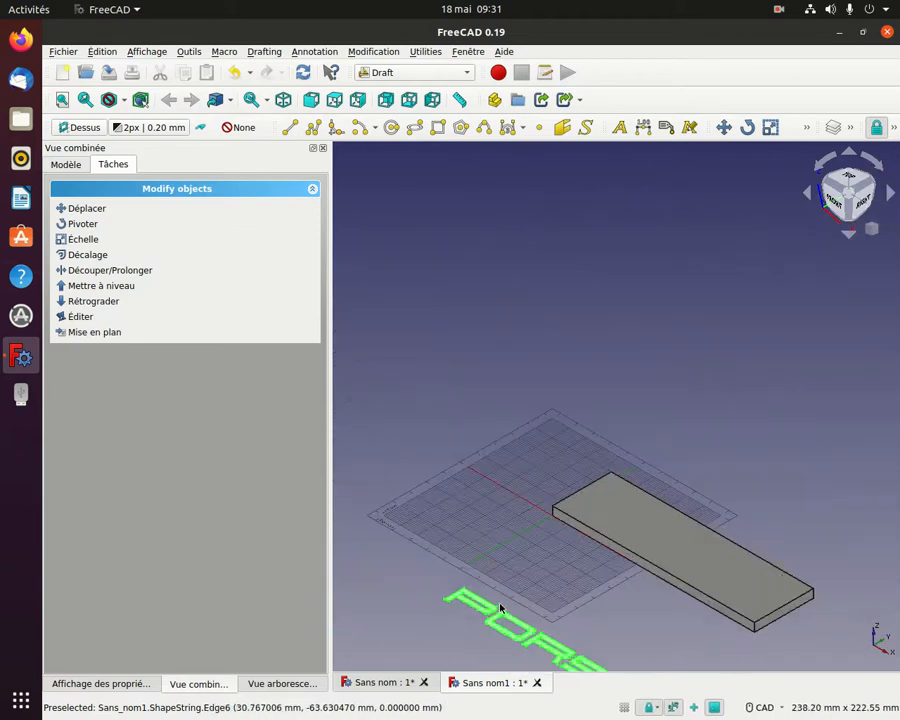
scroll(500, 607, "up", 2)
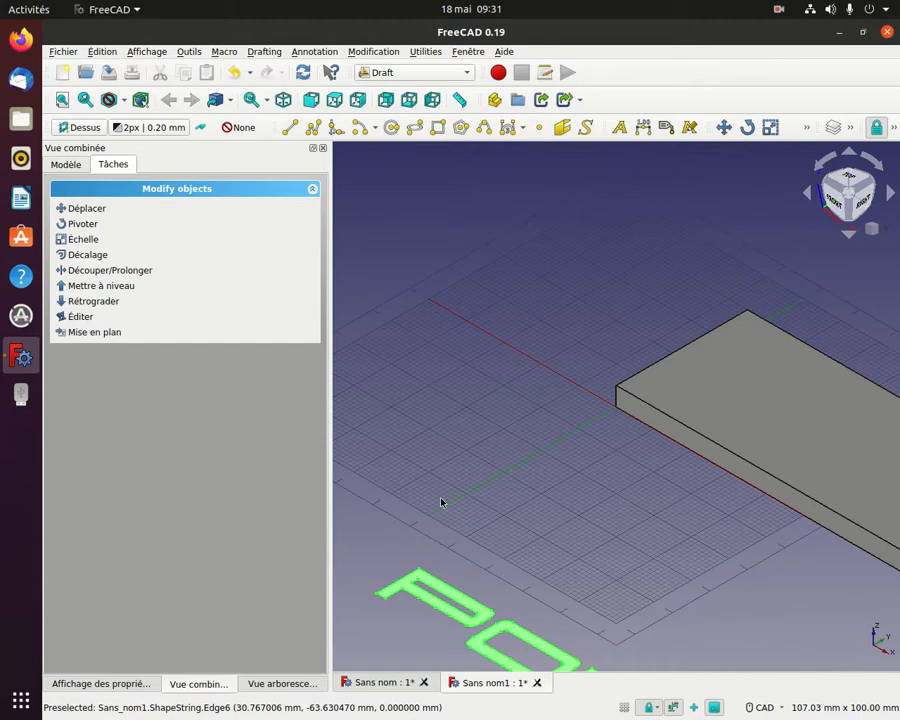
left_click(66, 164)
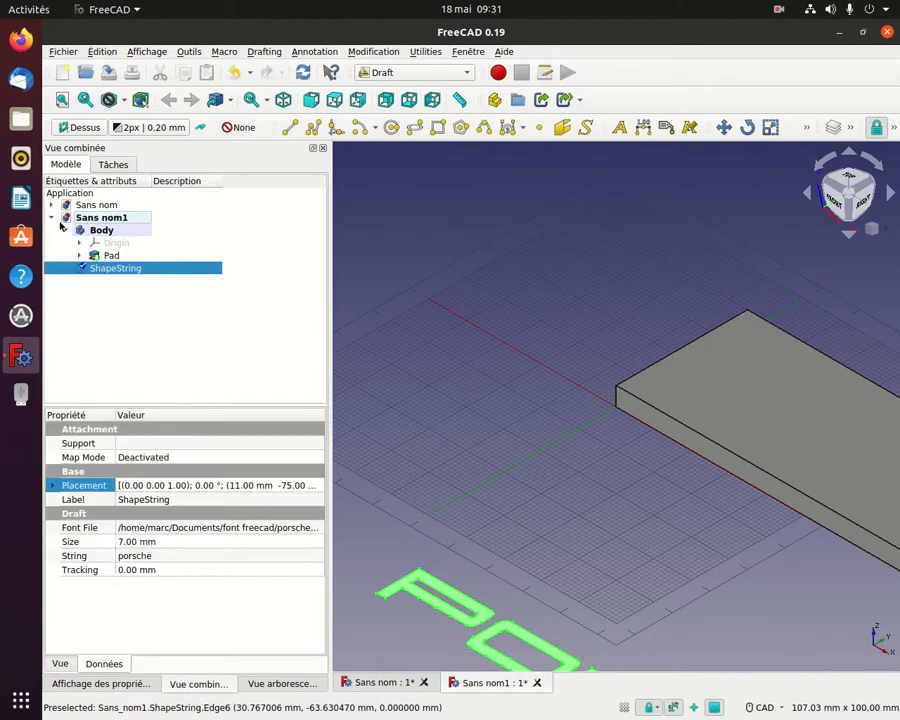
left_click(310, 486)
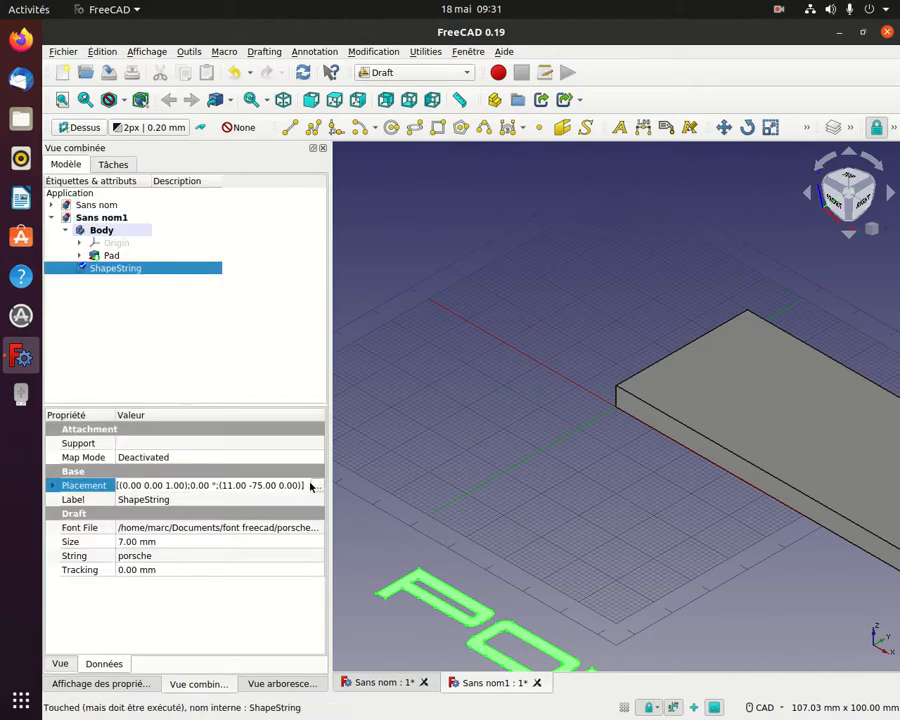
left_click(316, 485)
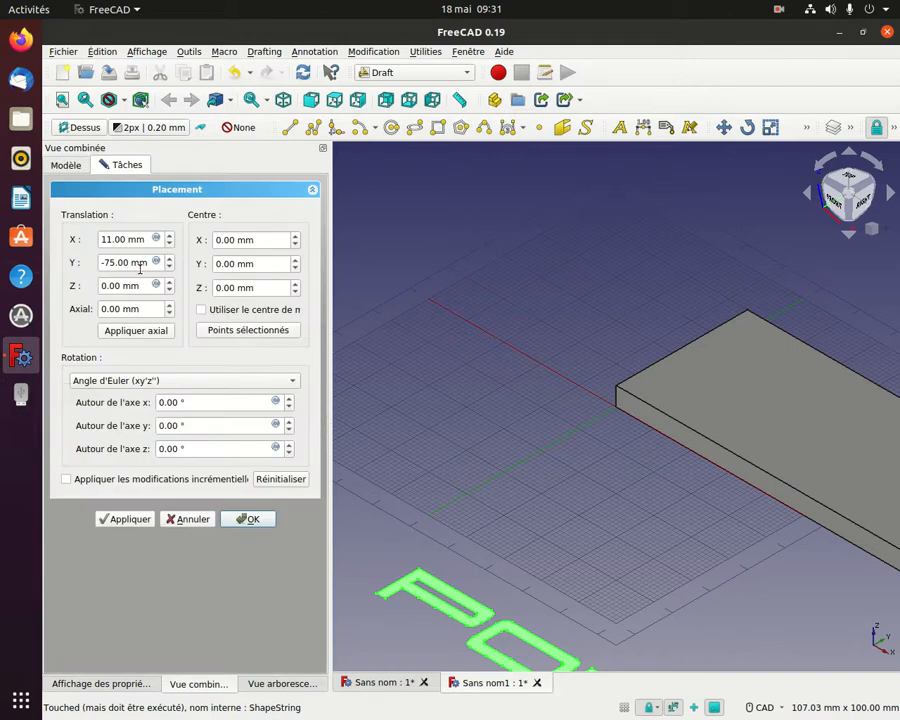
double_click(168, 238)
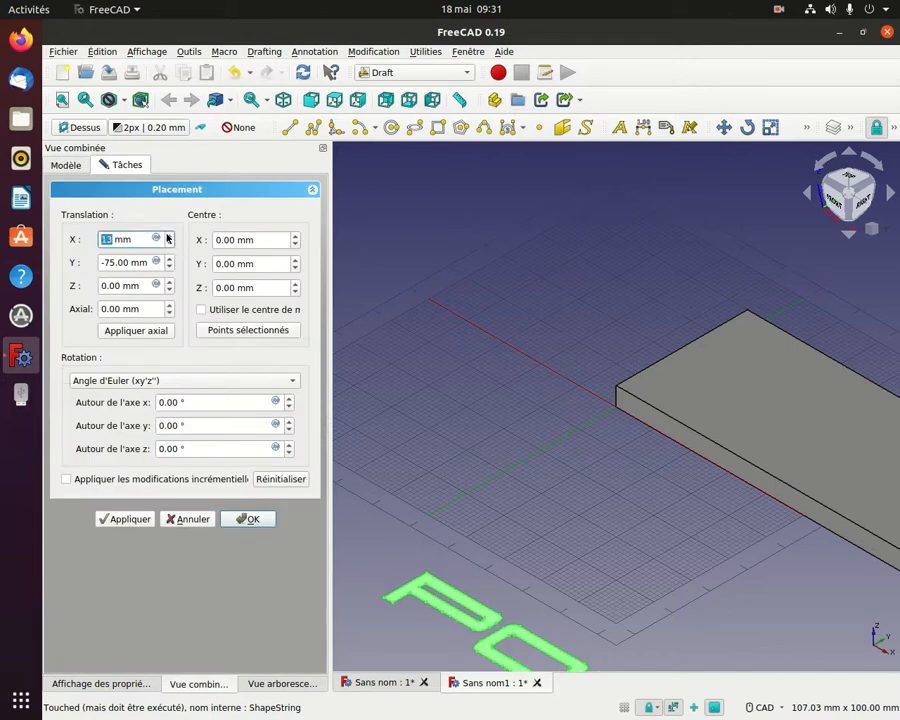
left_click(169, 244)
left_click(169, 244)
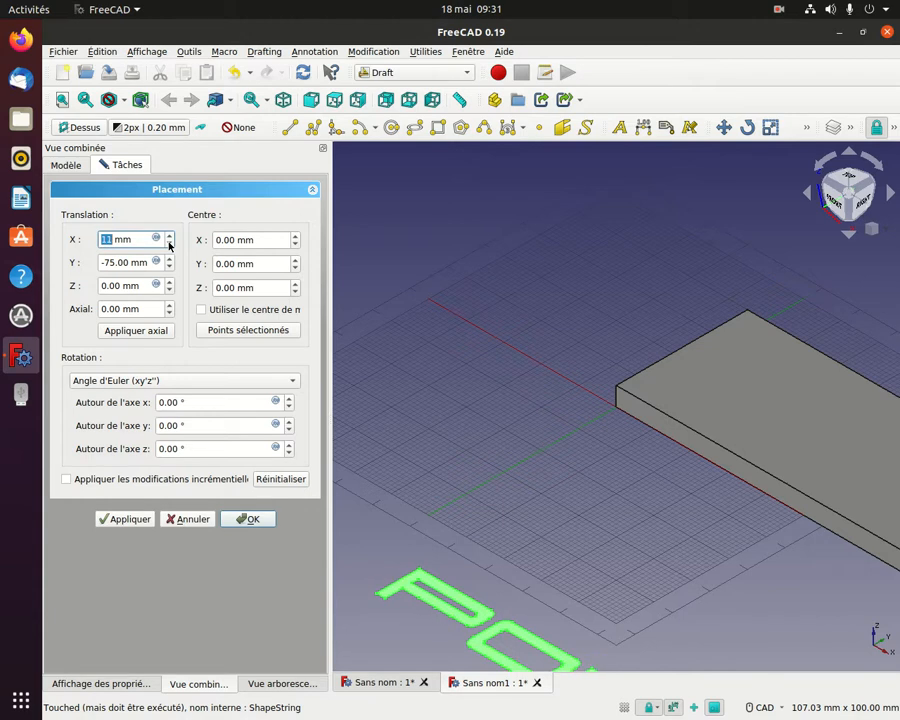
left_click(169, 244)
left_click(169, 244)
left_click(169, 244)
left_click(169, 244)
left_click(169, 244)
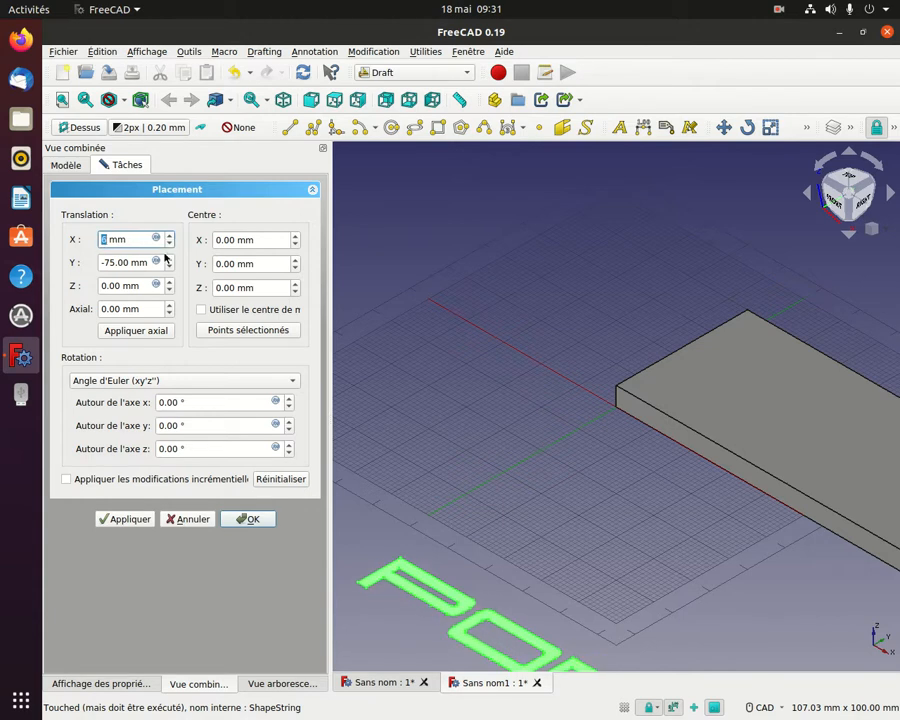
Step: Set the text shape's Y translation to 3 mm to move it onto the plate
left_click(170, 266)
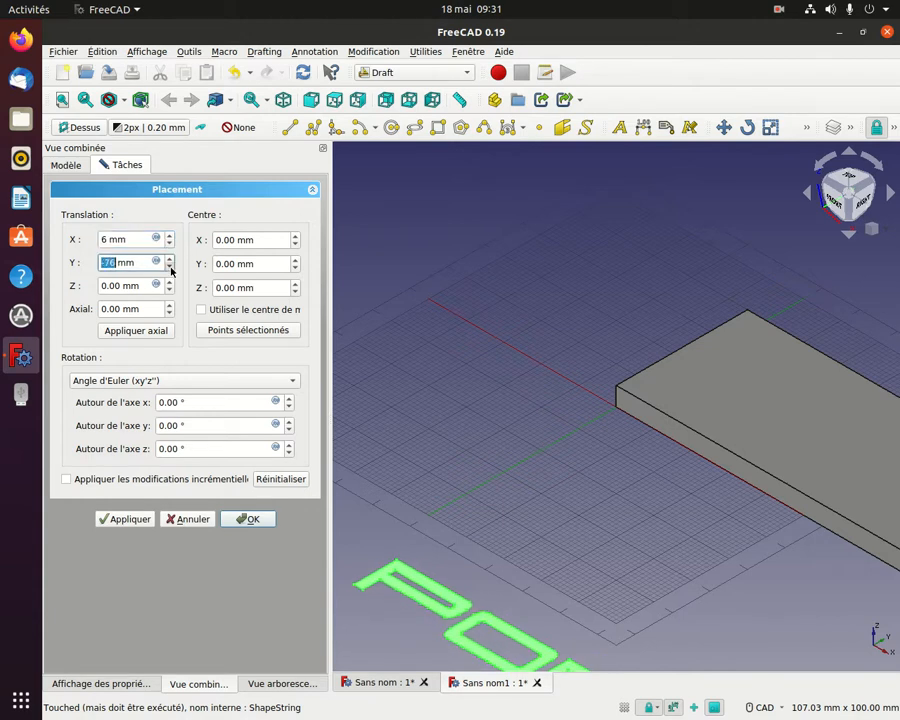
left_click(170, 259)
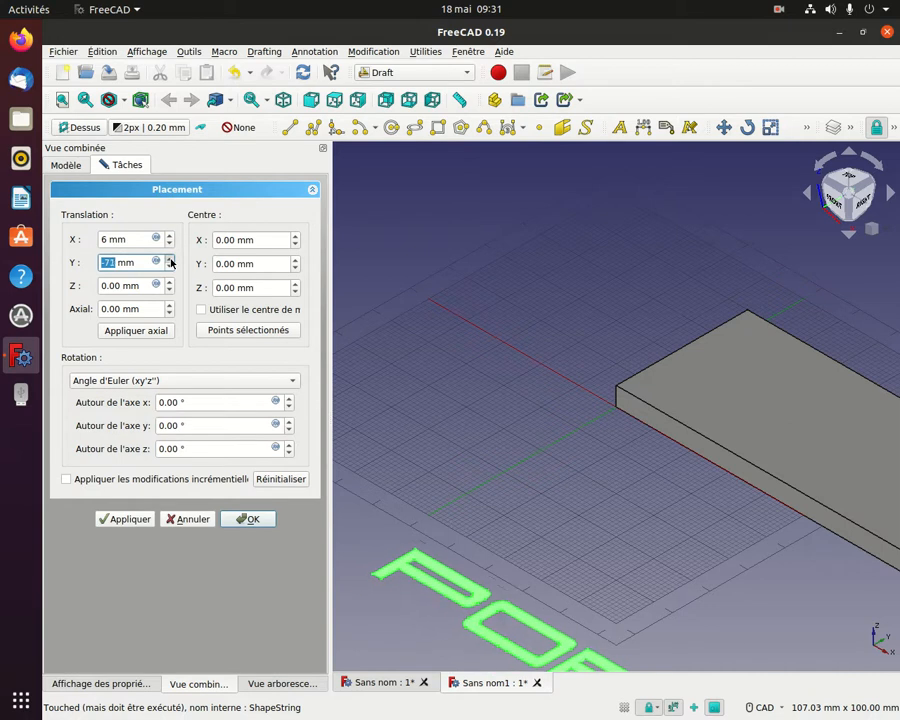
left_click_drag(171, 261, 171, 261)
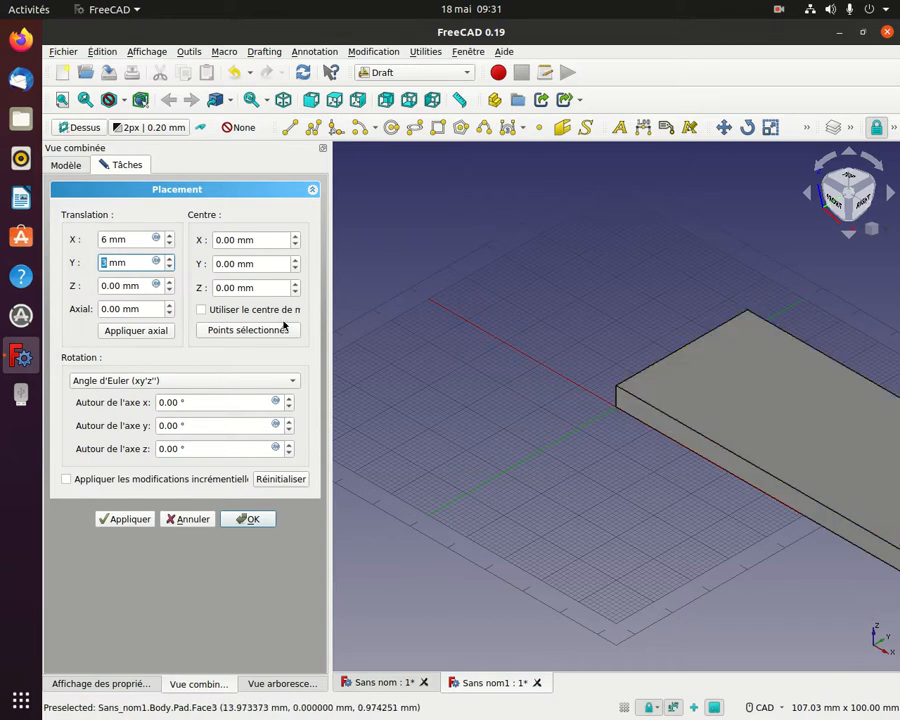
Step: Display the model in wireframe (Filaire) and examine where the text sits relative to the plate
left_click(124, 103)
left_click(131, 150)
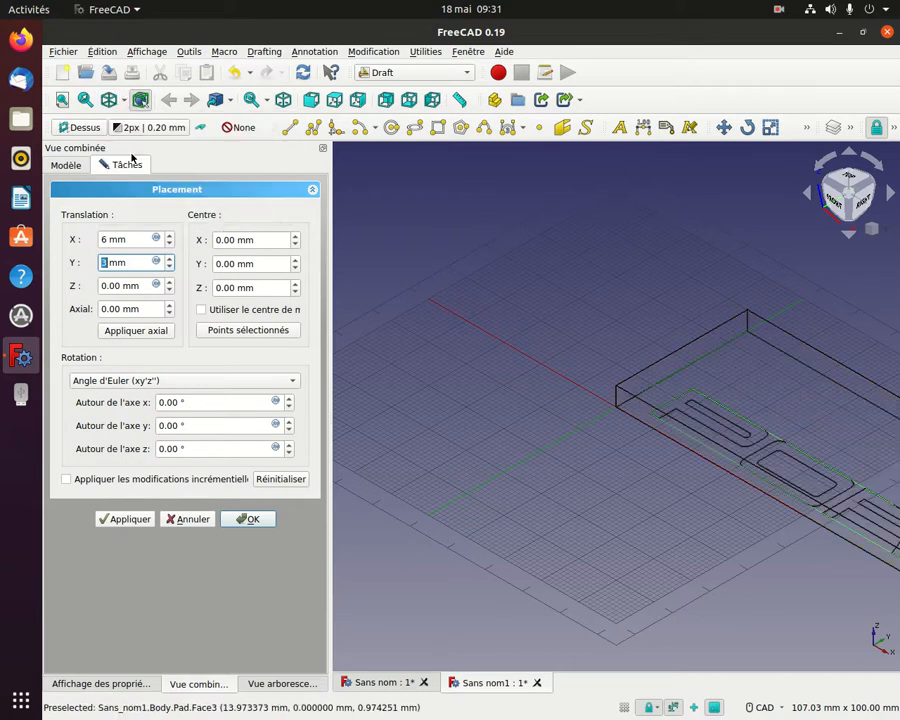
scroll(634, 507, "up", 1)
scroll(634, 507, "down", 3)
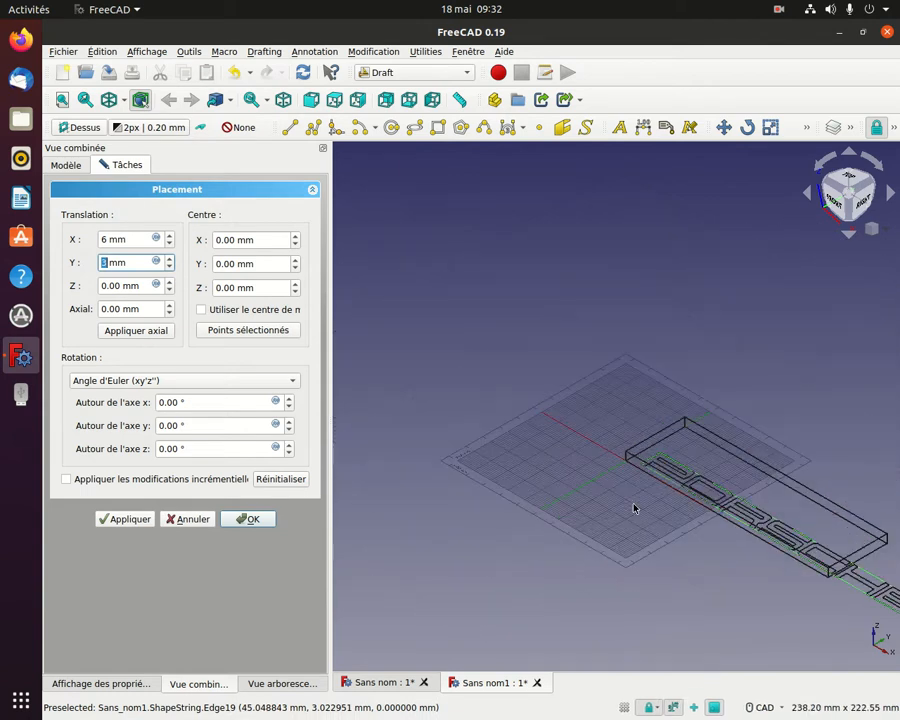
scroll(628, 517, "up", 1)
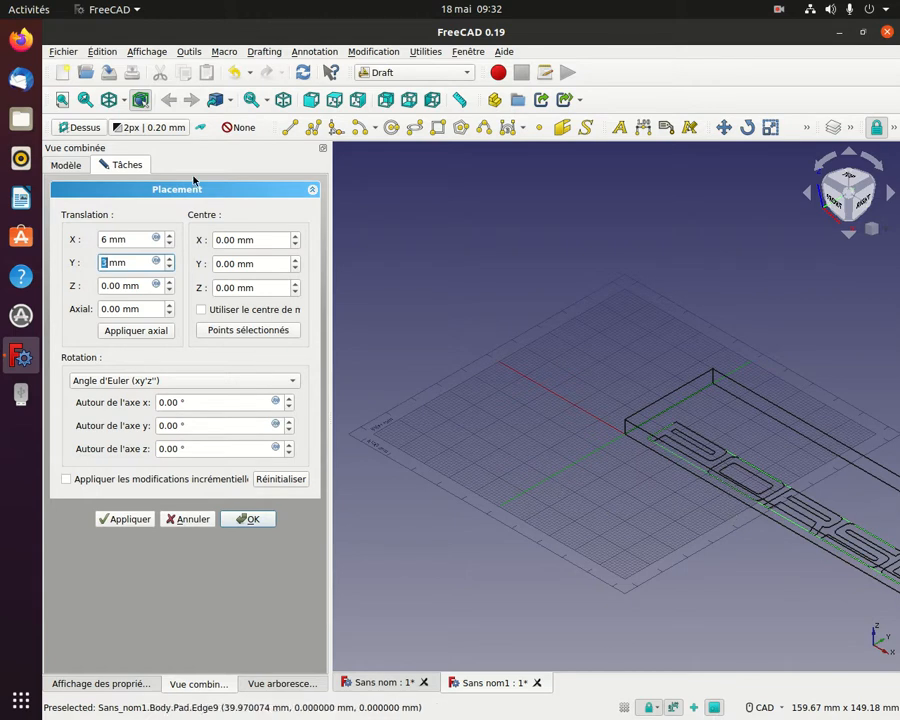
Step: Reopen the text shape's placement settings and set the display style to shaded wireframe (Filaire ombré)
left_click(60, 165)
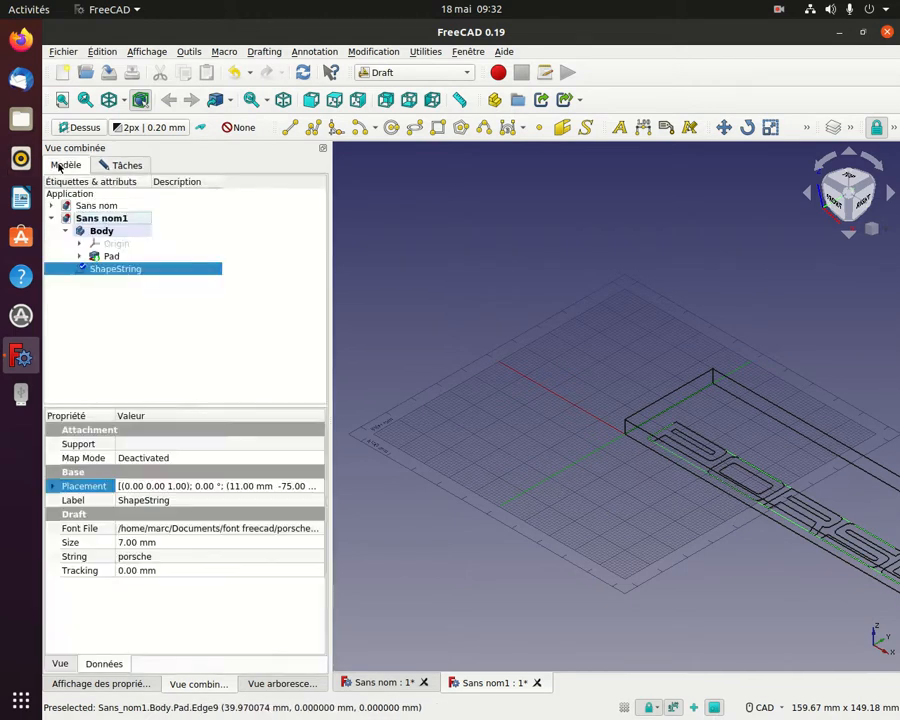
left_click(319, 487)
left_click(317, 487)
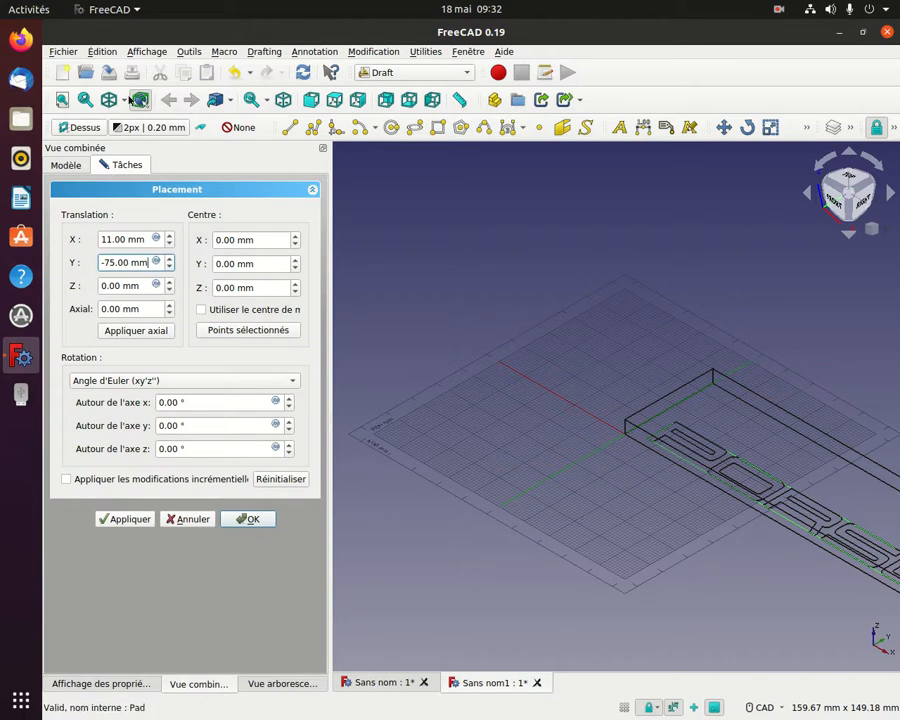
left_click(122, 101)
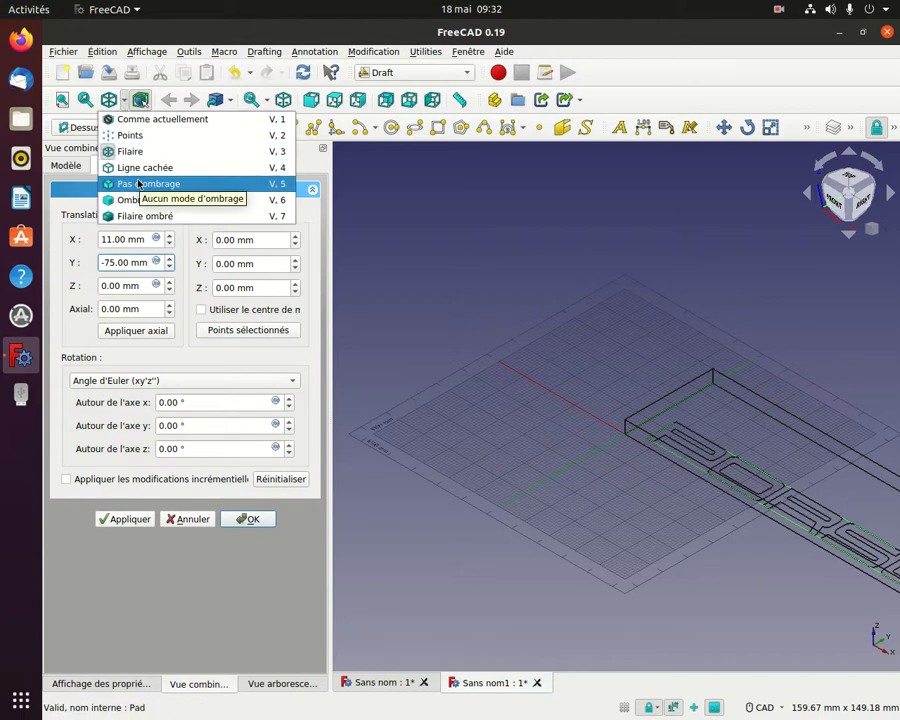
left_click(150, 217)
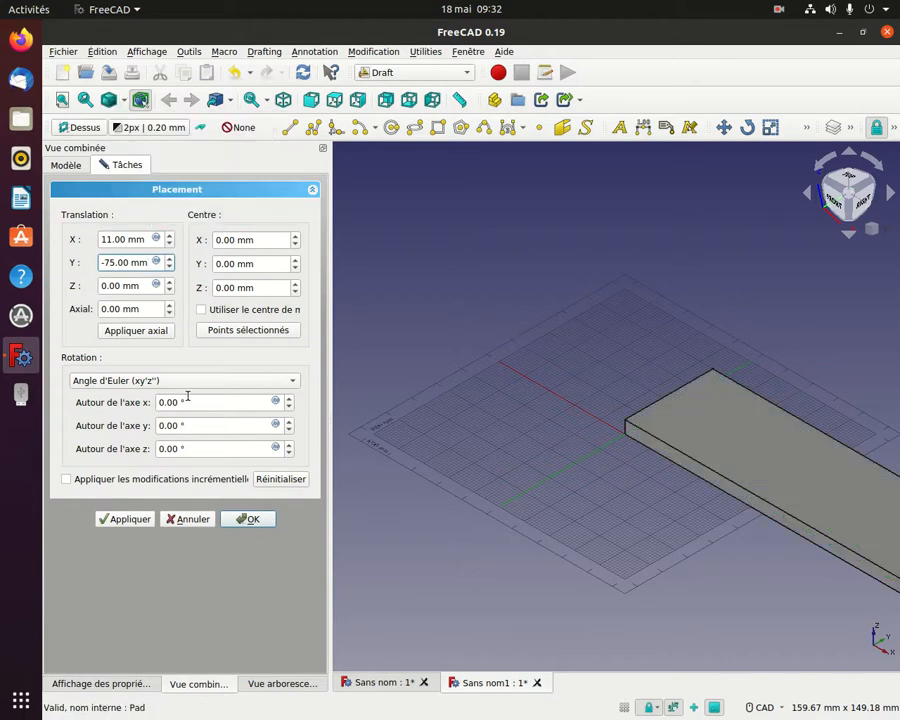
Step: Raise the text shape to a Z translation of 5 mm, level with the plate's top face
left_click(170, 282)
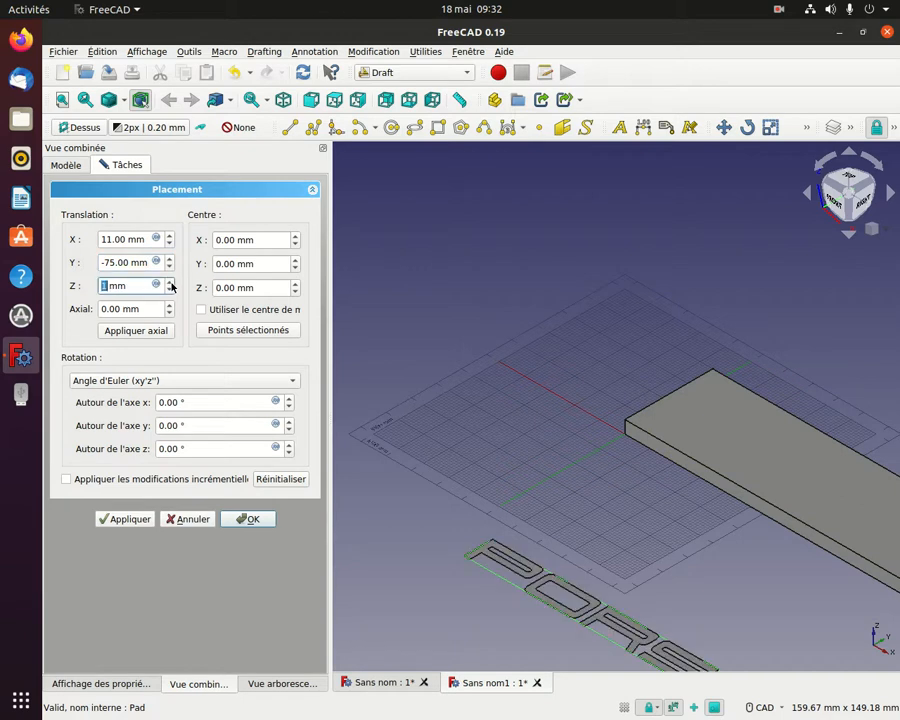
left_click(171, 284)
left_click(171, 284)
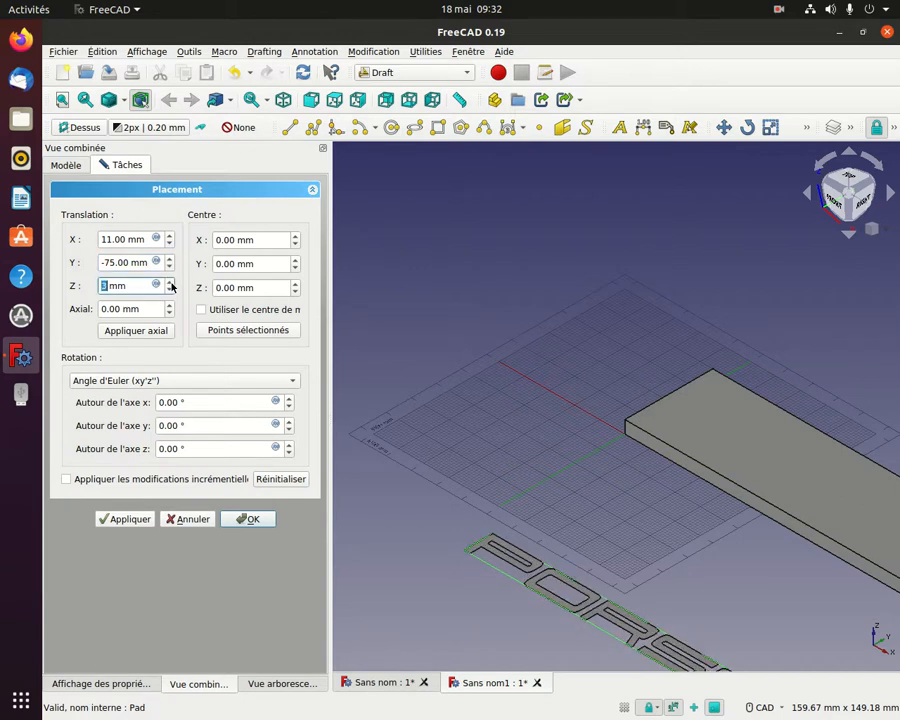
left_click(171, 284)
left_click(171, 285)
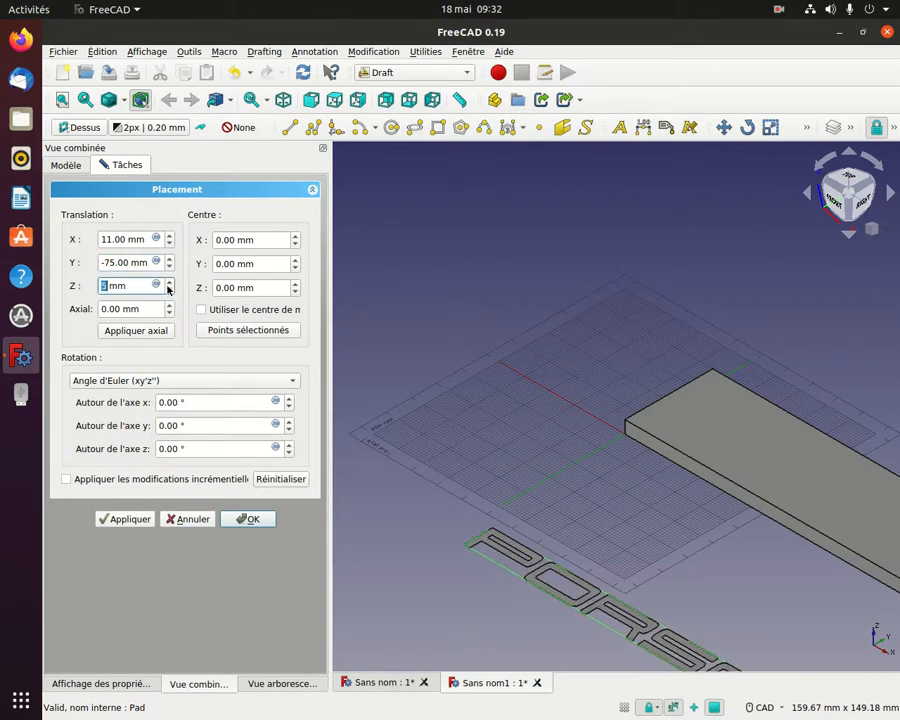
Step: Set the text shape's Y translation to 0 mm
left_click(131, 262)
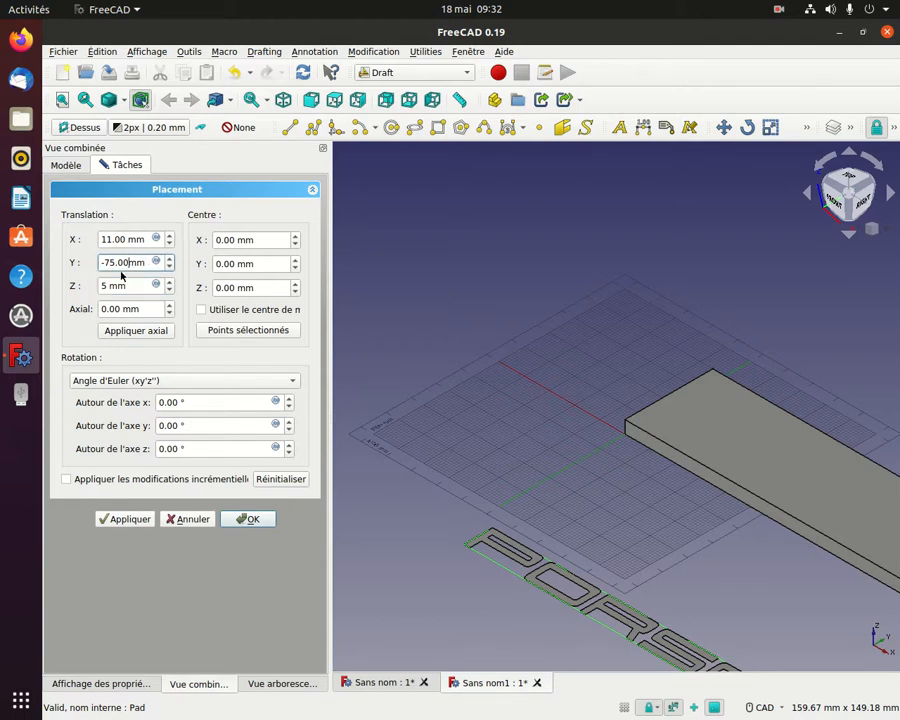
key("BackSpace")
key("BackSpace")
key("BackSpace")
key("BackSpace")
key("BackSpace")
key("BackSpace")
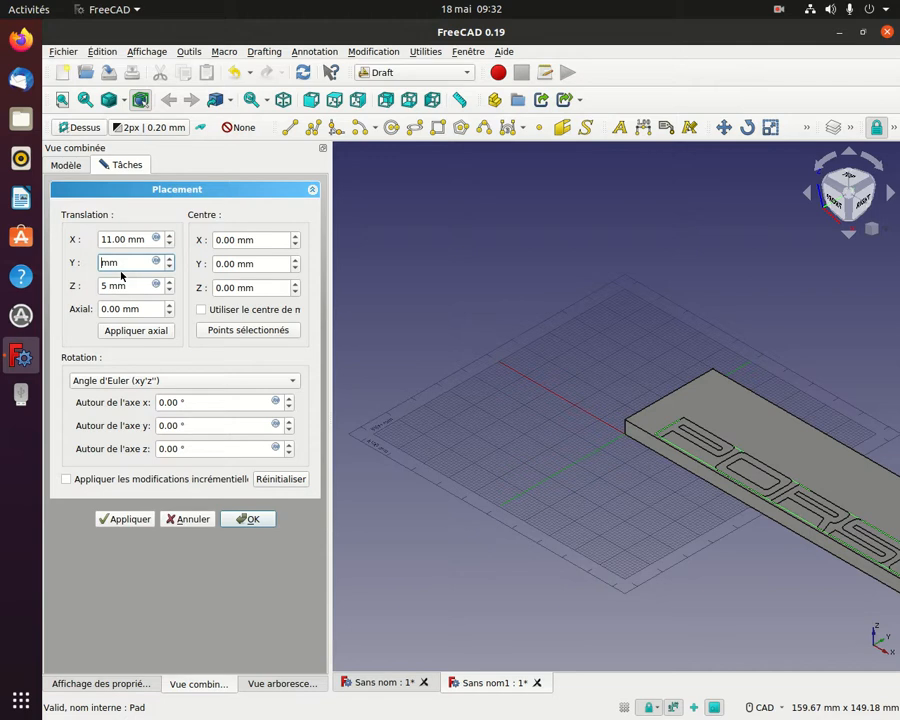
type("0")
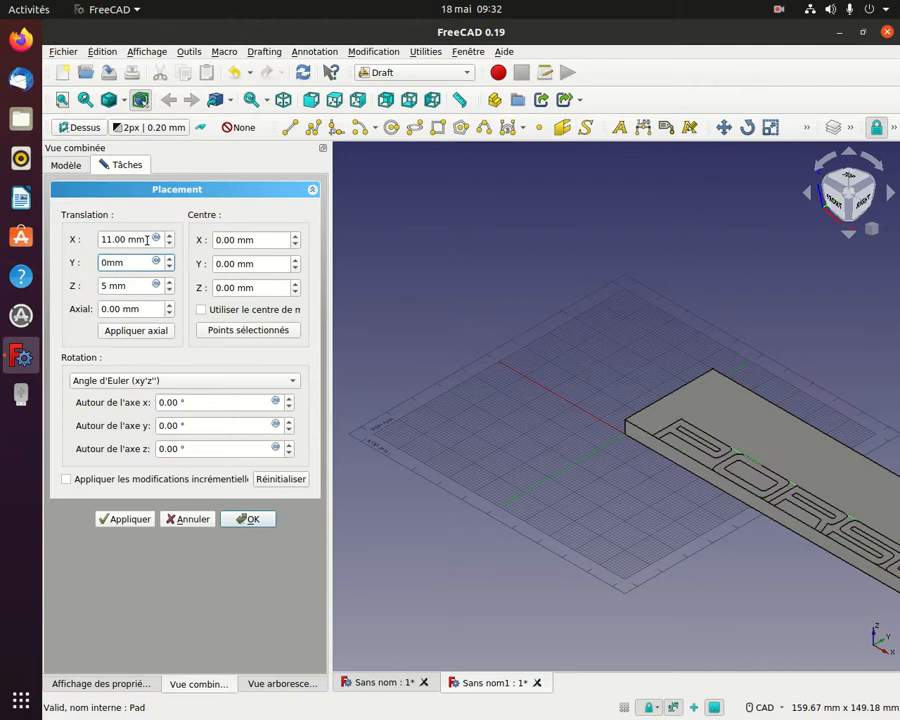
Step: Set the text shape's X translation to 0 mm
left_click(151, 238)
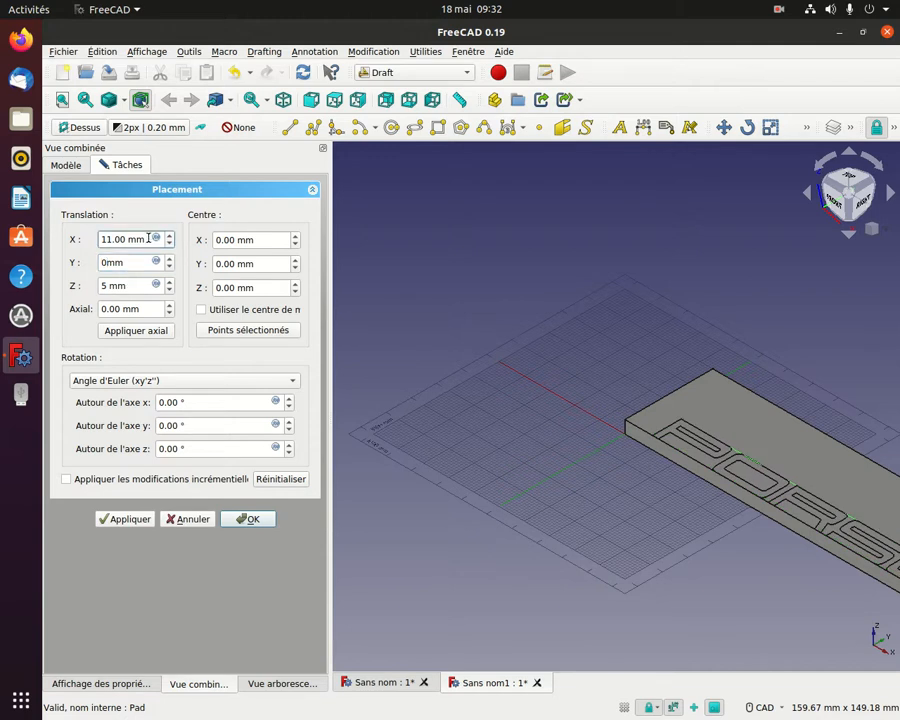
key("BackSpace")
key("BackSpace")
key("BackSpace")
key("BackSpace")
key("BackSpace")
key("BackSpace")
key("BackSpace")
key("BackSpace")
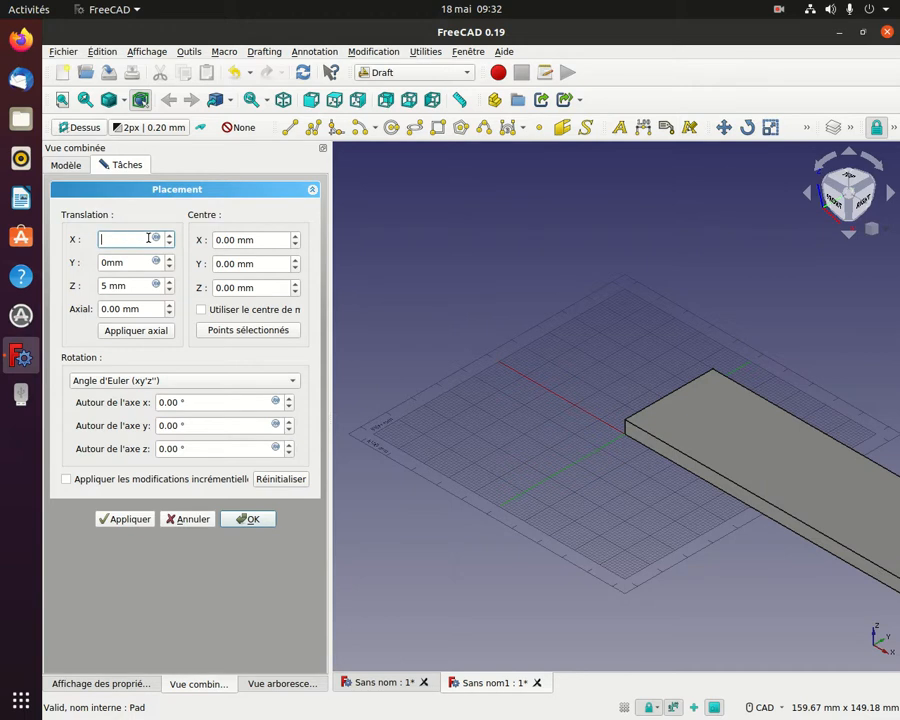
type("0")
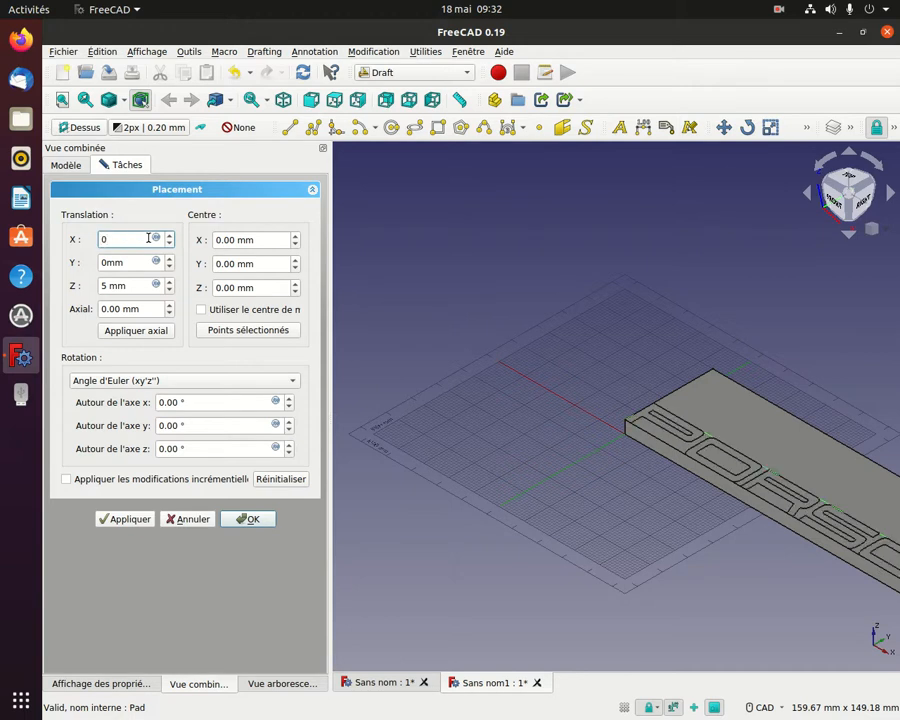
left_click(280, 605)
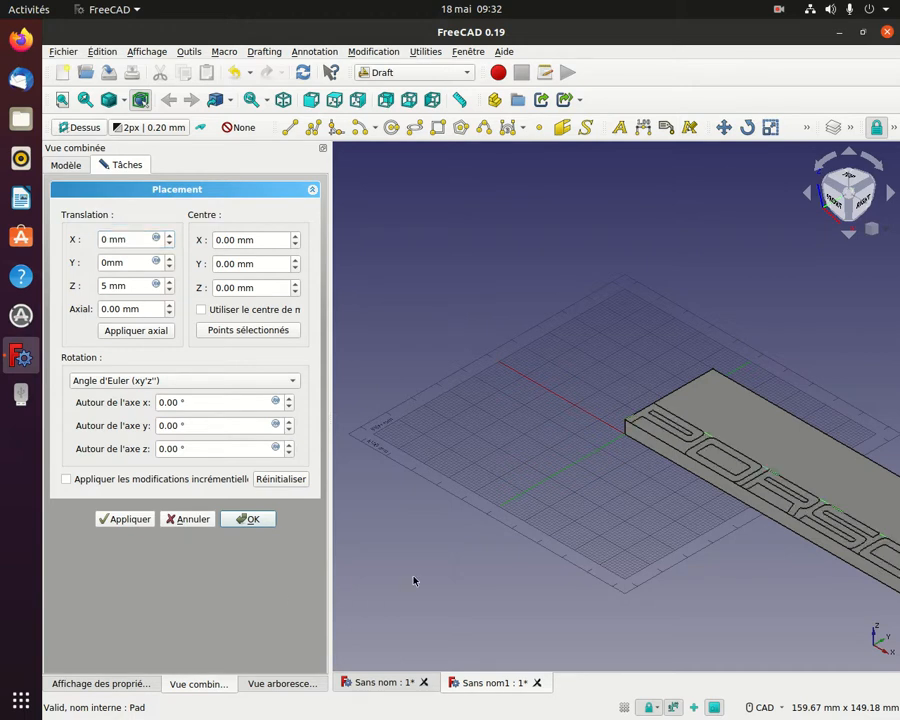
Step: Set the text shape's X translation to 2 mm and its Y translation to 13 mm, and confirm the placement
left_click(168, 238)
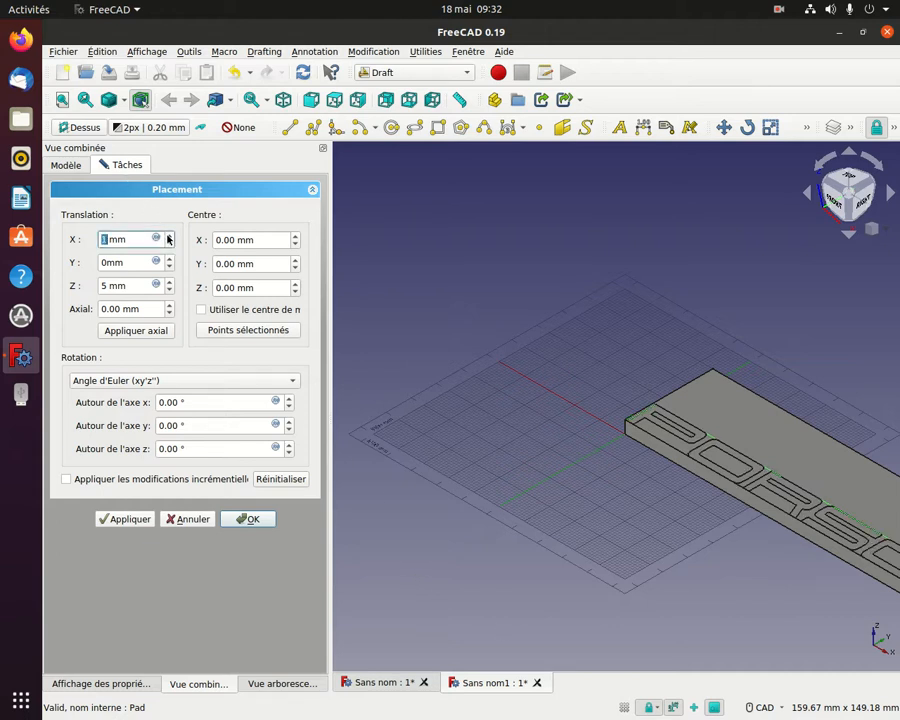
left_click(168, 238)
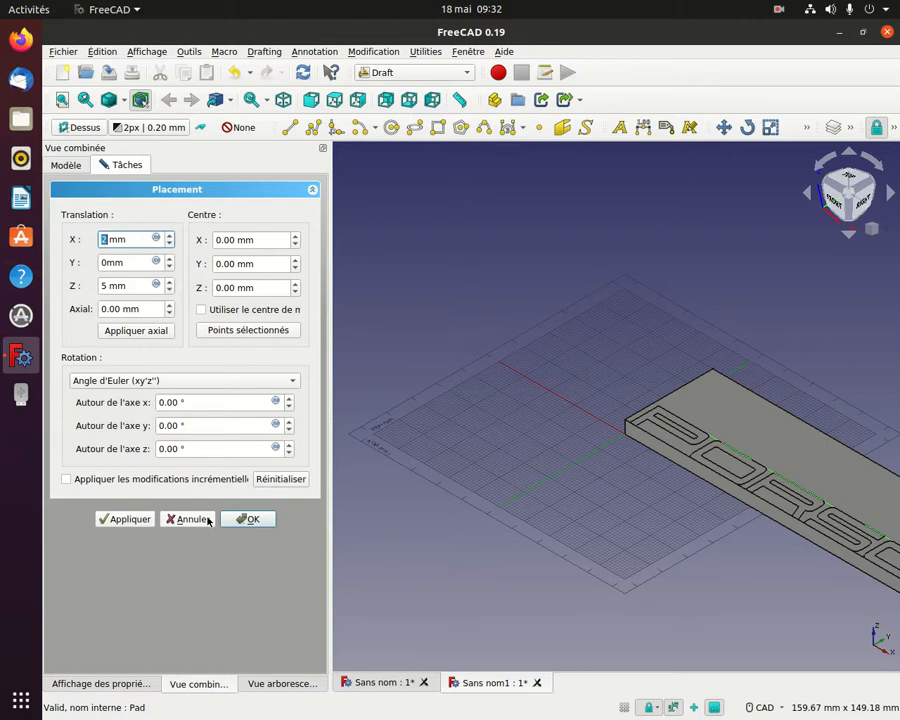
left_click(169, 259)
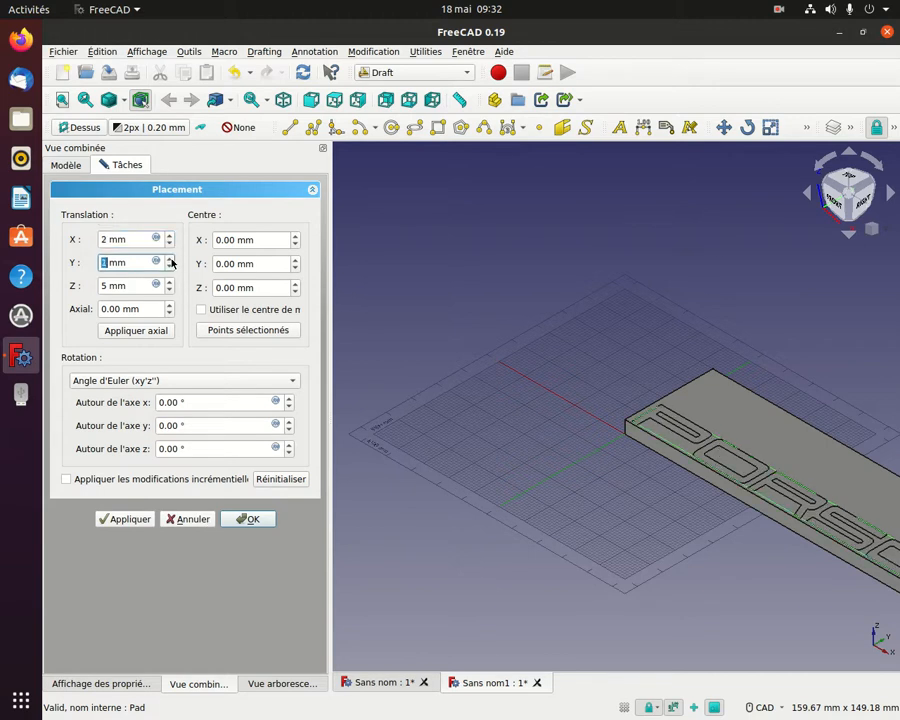
left_click(170, 259)
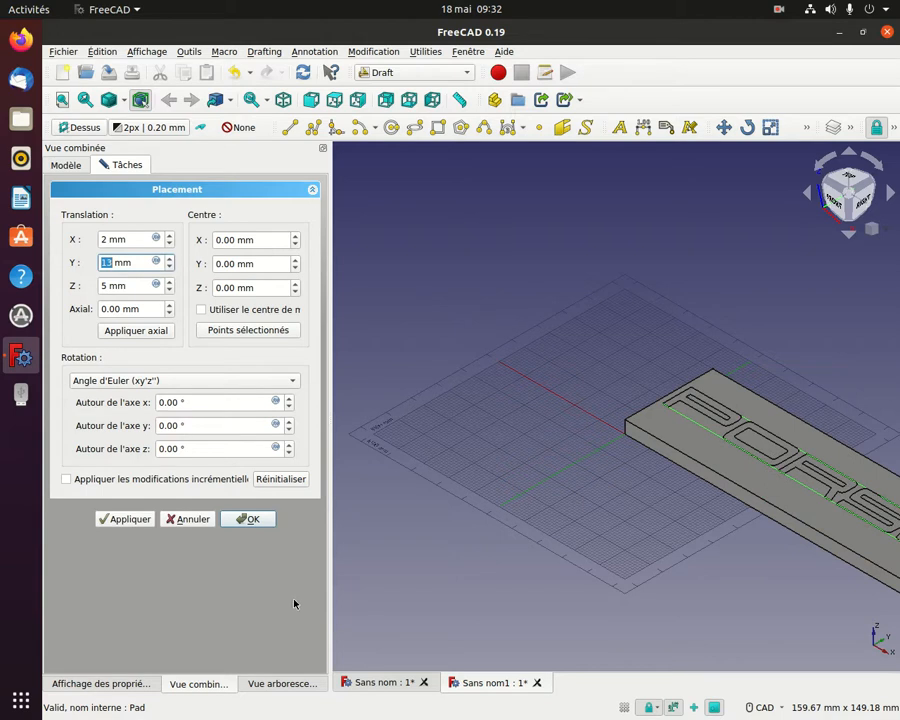
left_click(253, 520)
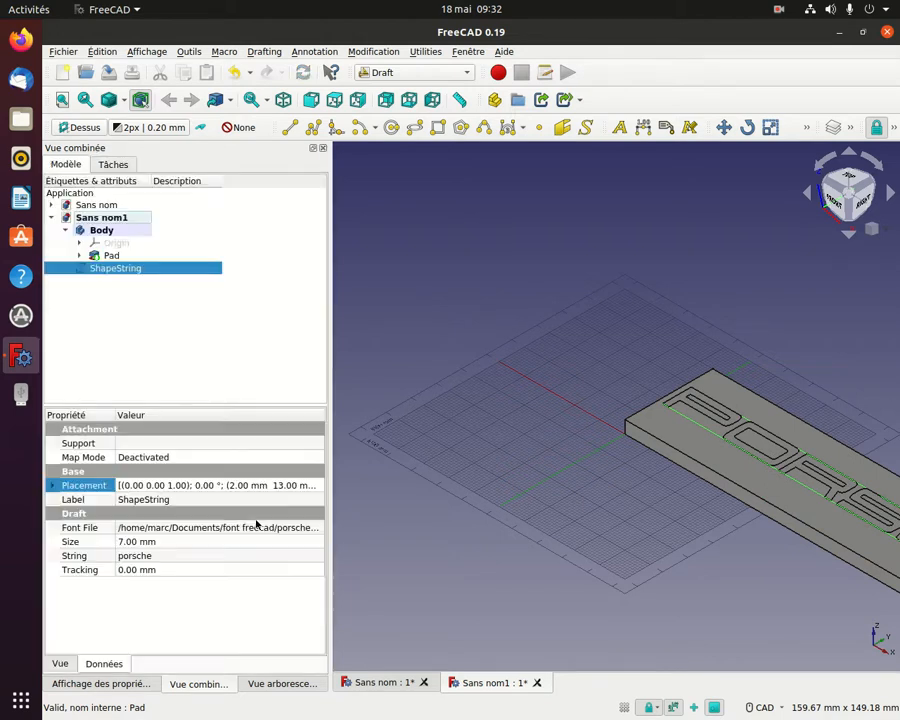
Step: Reduce the text shape's size to 5 mm so the whole word fits on the plate
left_click(191, 541)
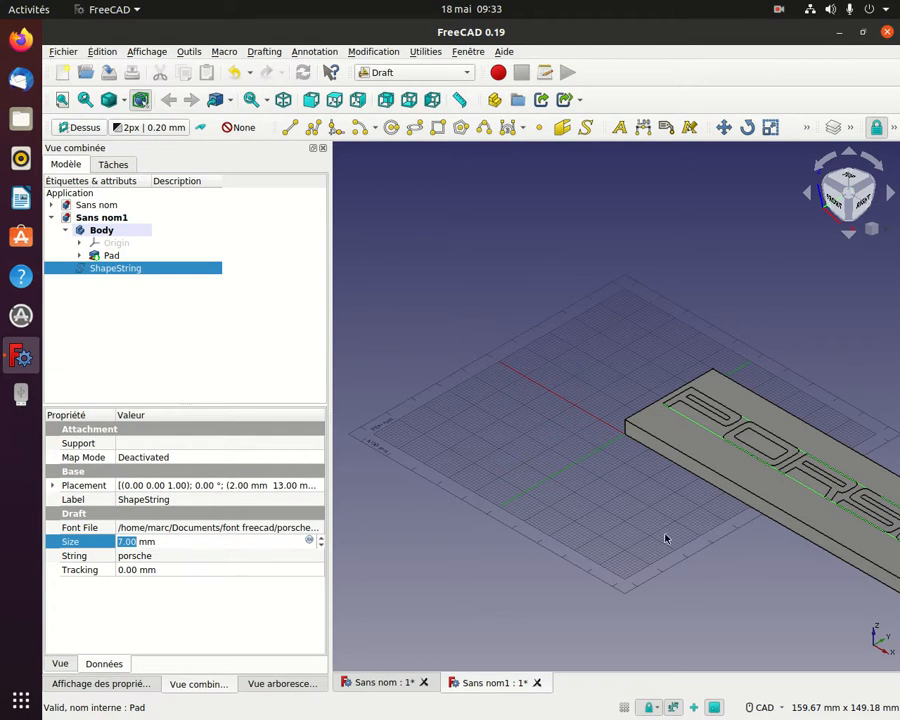
scroll(647, 542, "up", 2)
scroll(647, 542, "down", 4)
scroll(647, 542, "down", 2)
scroll(645, 545, "up", 2)
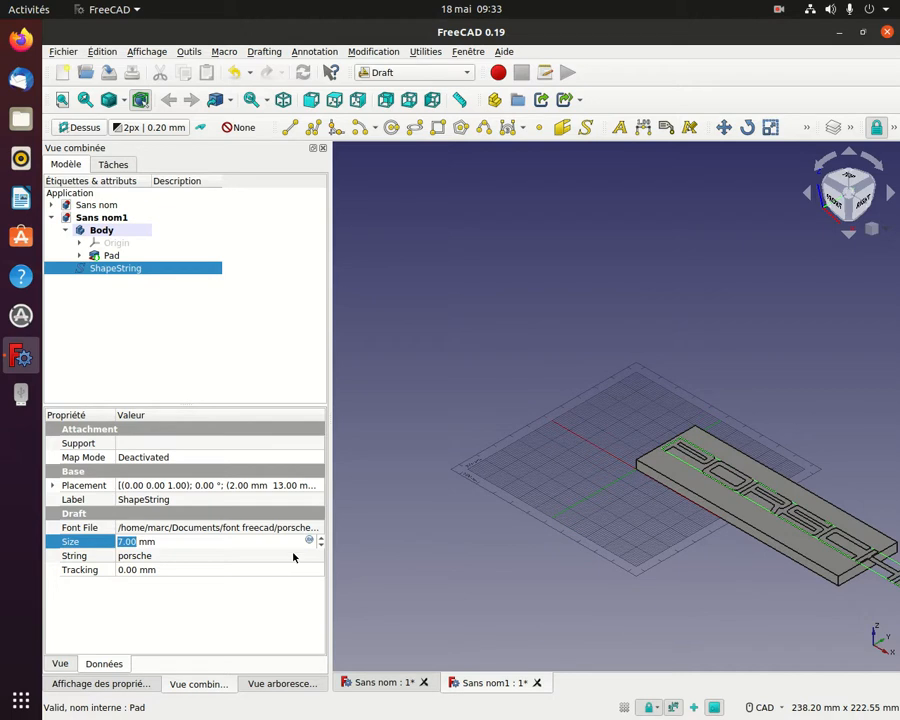
left_click(321, 540)
left_click(368, 556)
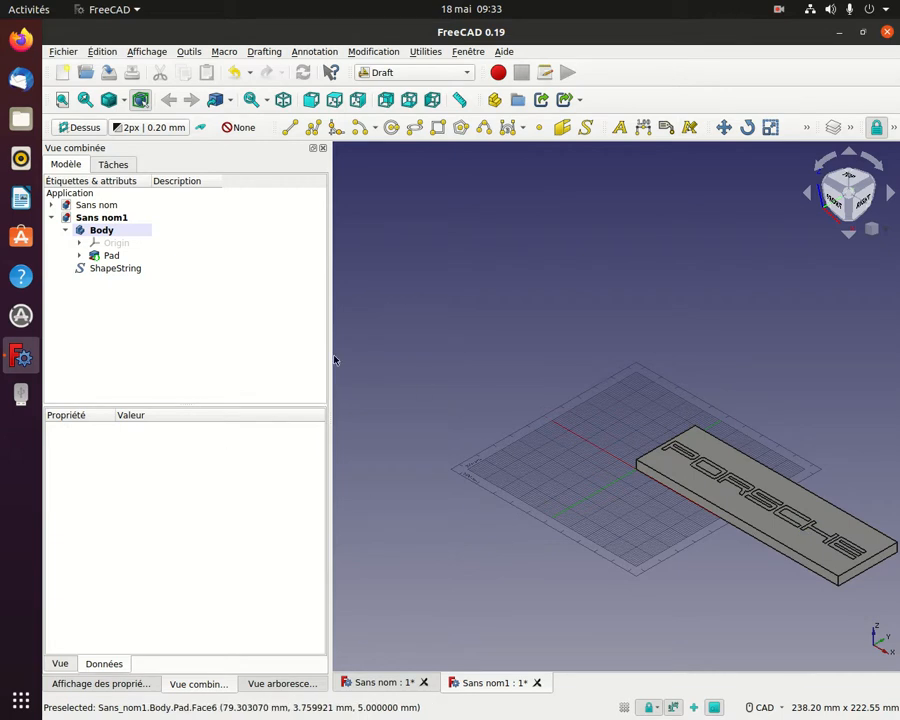
Step: Examine the plate and text from all six standard directions and return to the isometric view
left_click(336, 104)
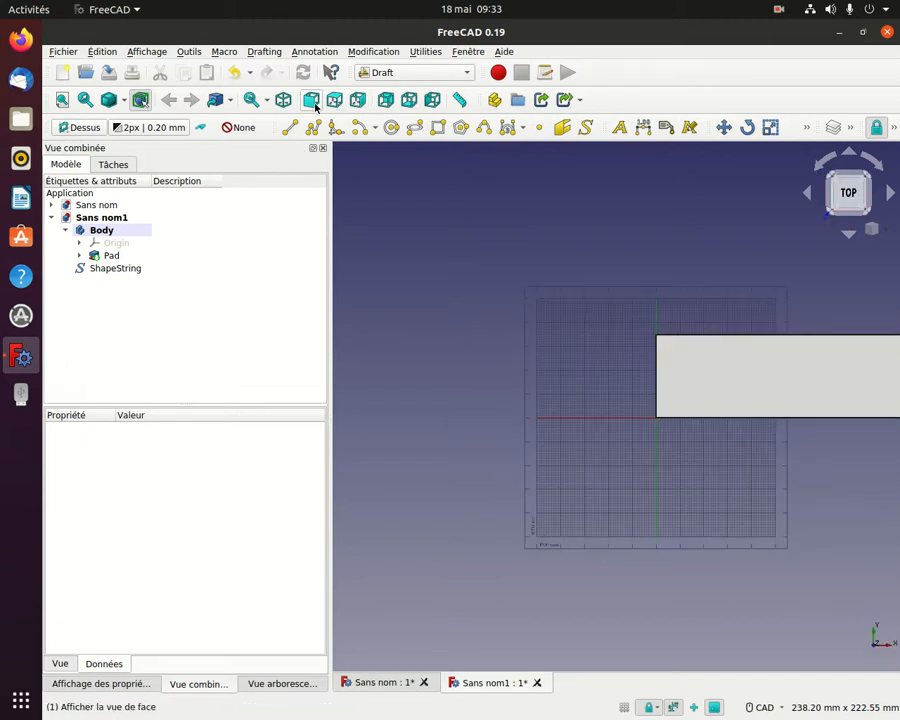
left_click(313, 103)
left_click(335, 102)
left_click(360, 102)
left_click(388, 102)
left_click(409, 100)
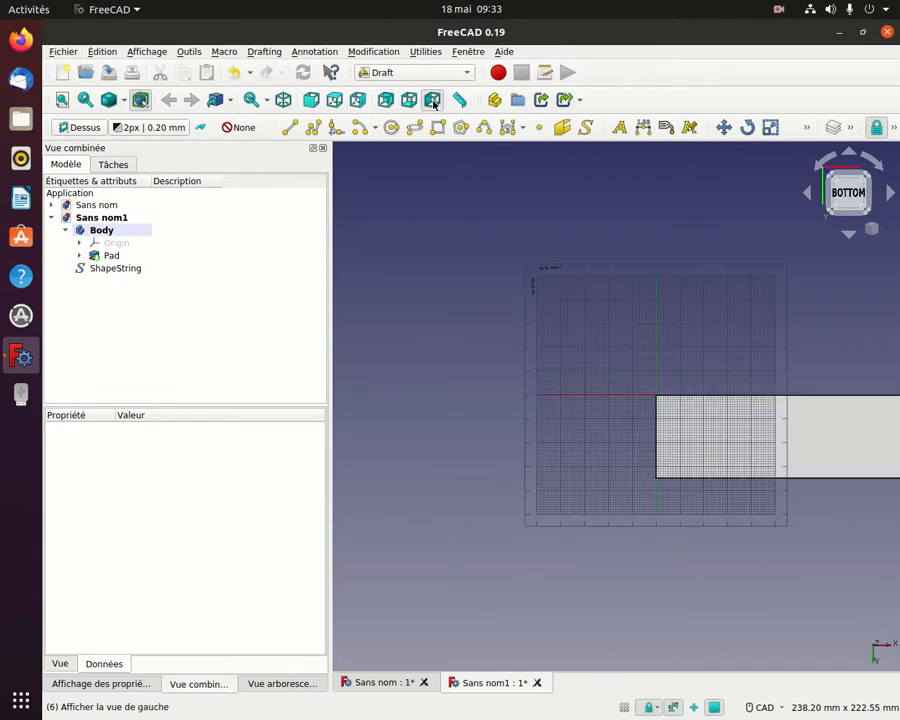
left_click(432, 100)
left_click(285, 102)
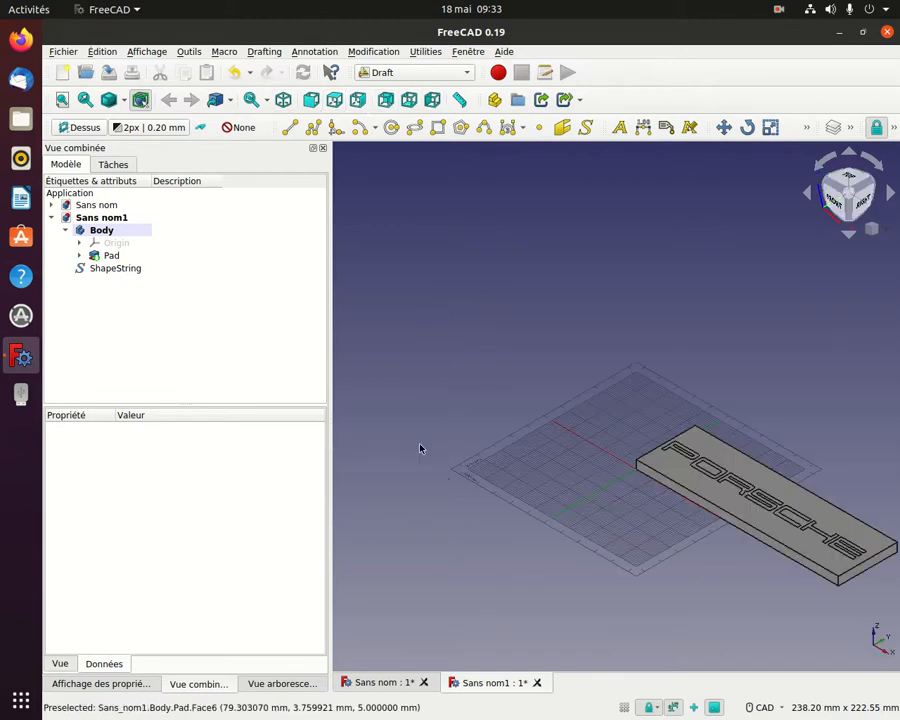
Step: Review the text shape's placement settings and close them without changing any value
left_click(124, 269)
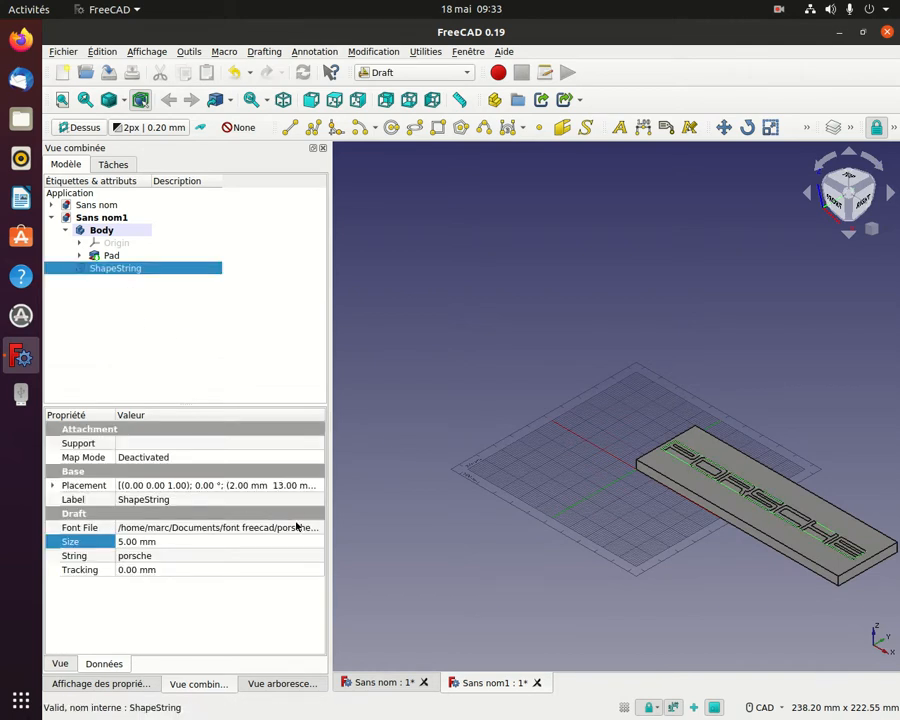
left_click(310, 486)
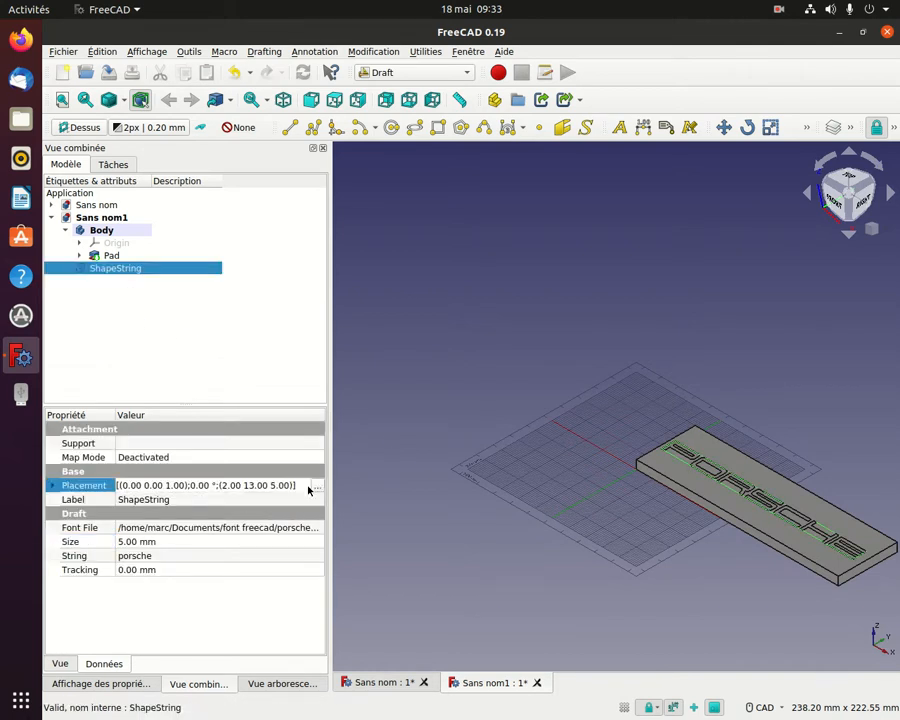
left_click(315, 486)
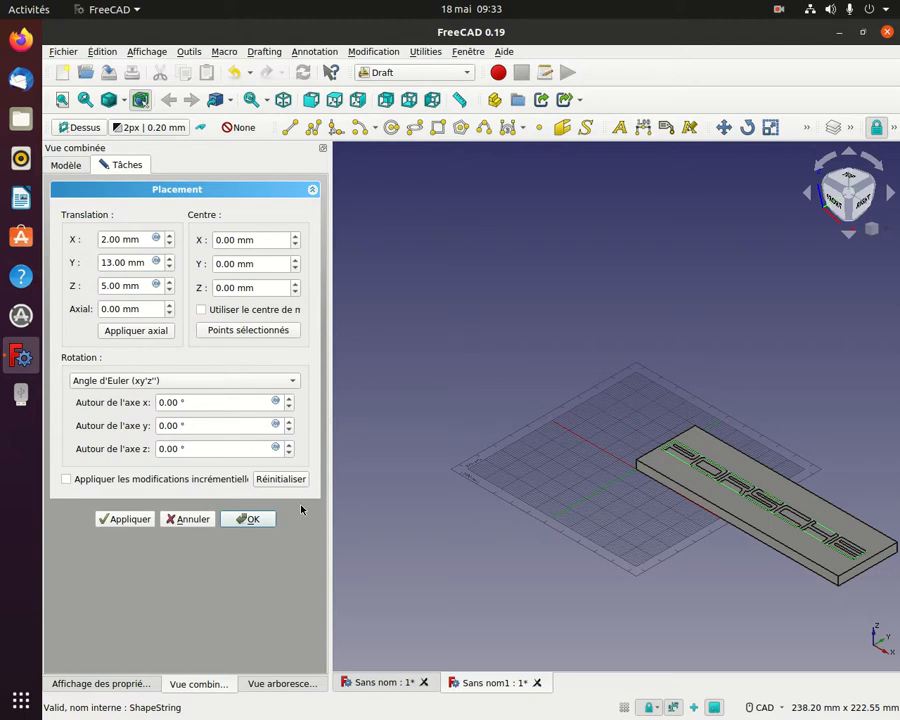
left_click(266, 518)
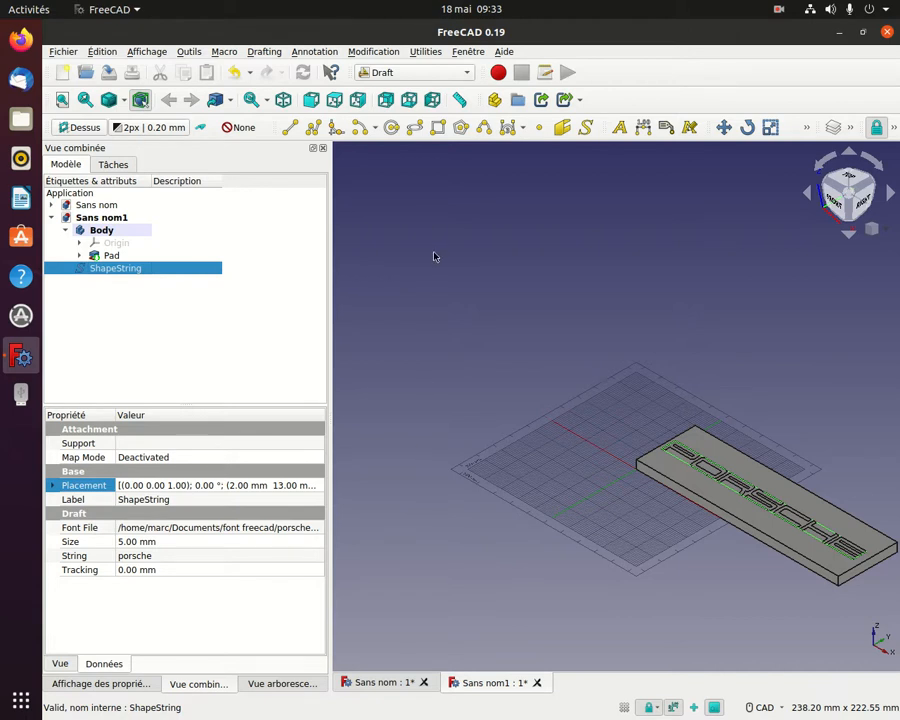
Step: In the Part workbench, extrude the text shape 2 mm along its normal
left_click(466, 72)
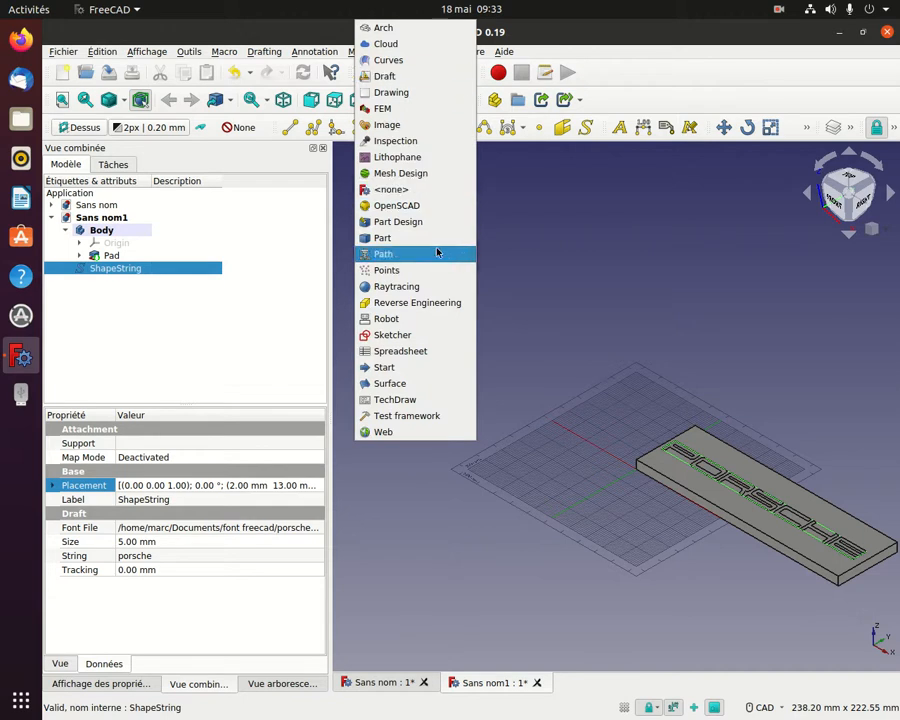
left_click(383, 238)
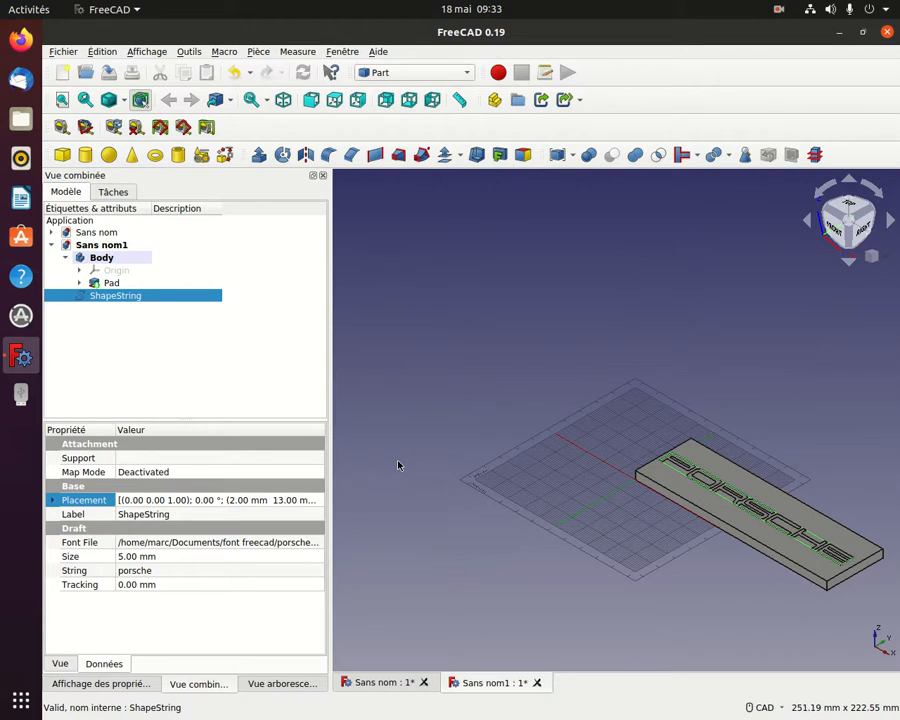
left_click(112, 283)
left_click(113, 297)
left_click(112, 283)
left_click(117, 296)
left_click(258, 155)
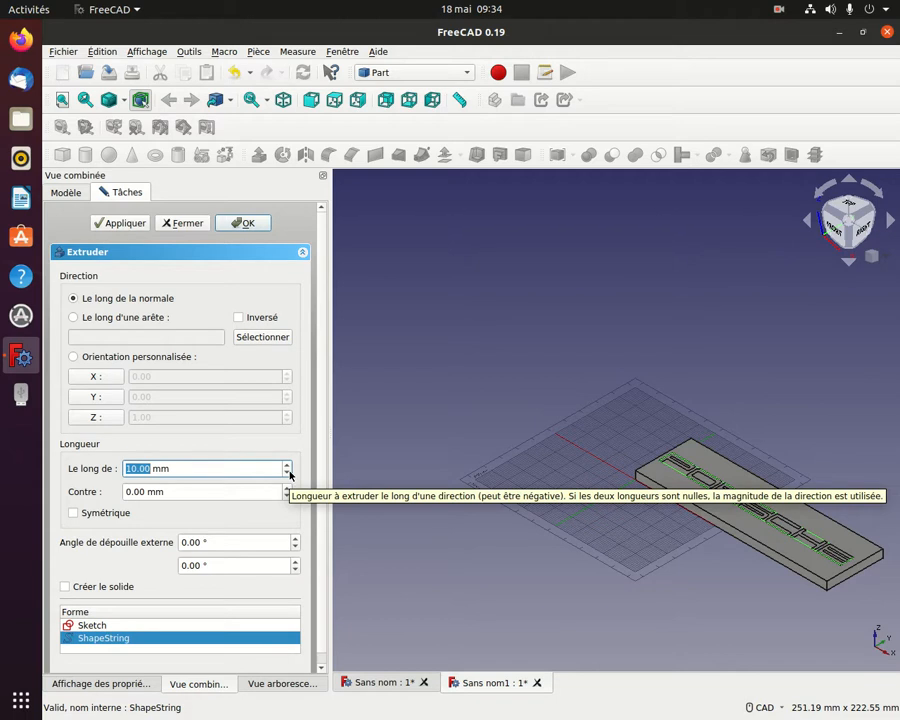
type("2")
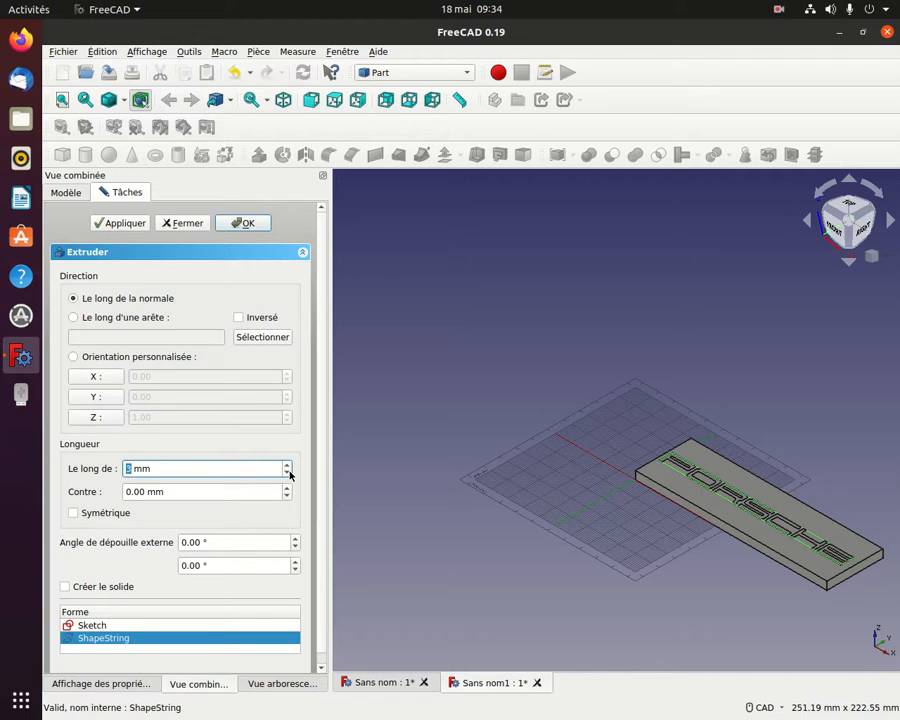
left_click(245, 224)
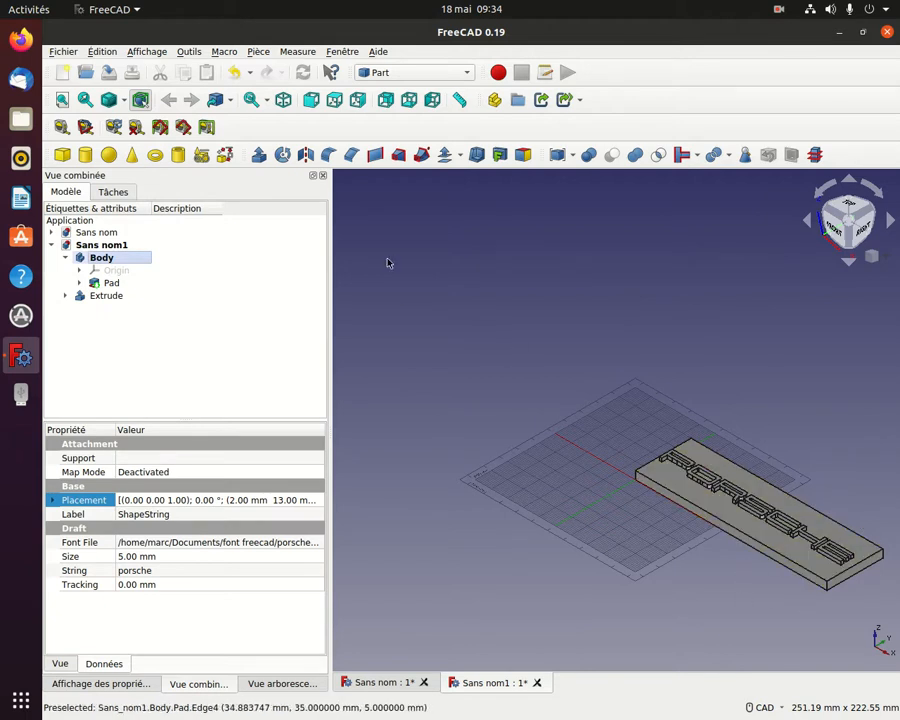
Step: Check the extruded text from the front and above, and try to set its Y translation to 14 mm
left_click(305, 103)
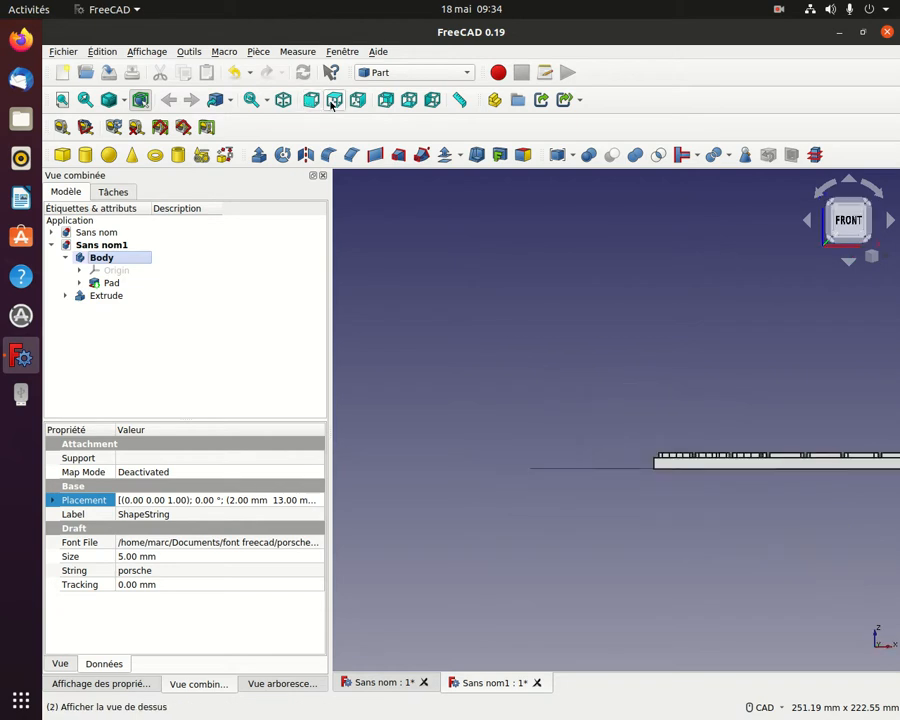
left_click(334, 99)
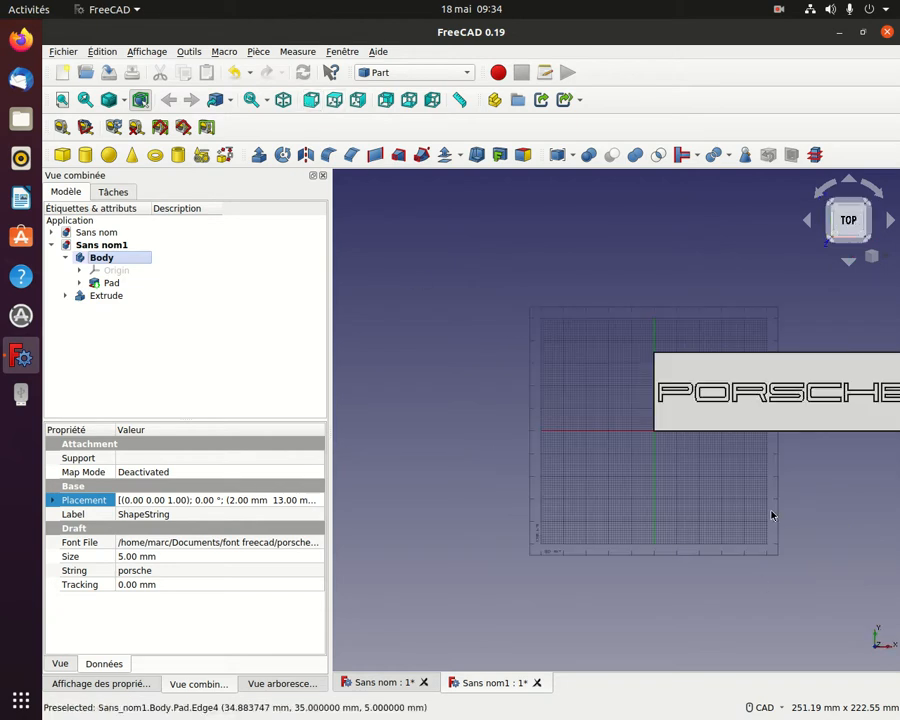
middle_click_drag(771, 512, 526, 570)
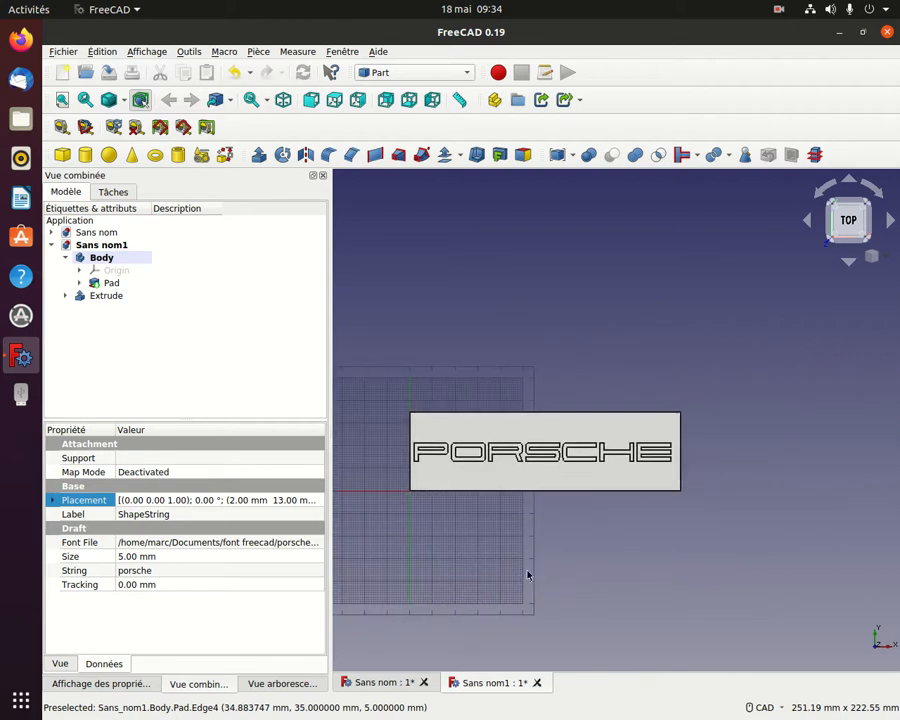
left_click(319, 504)
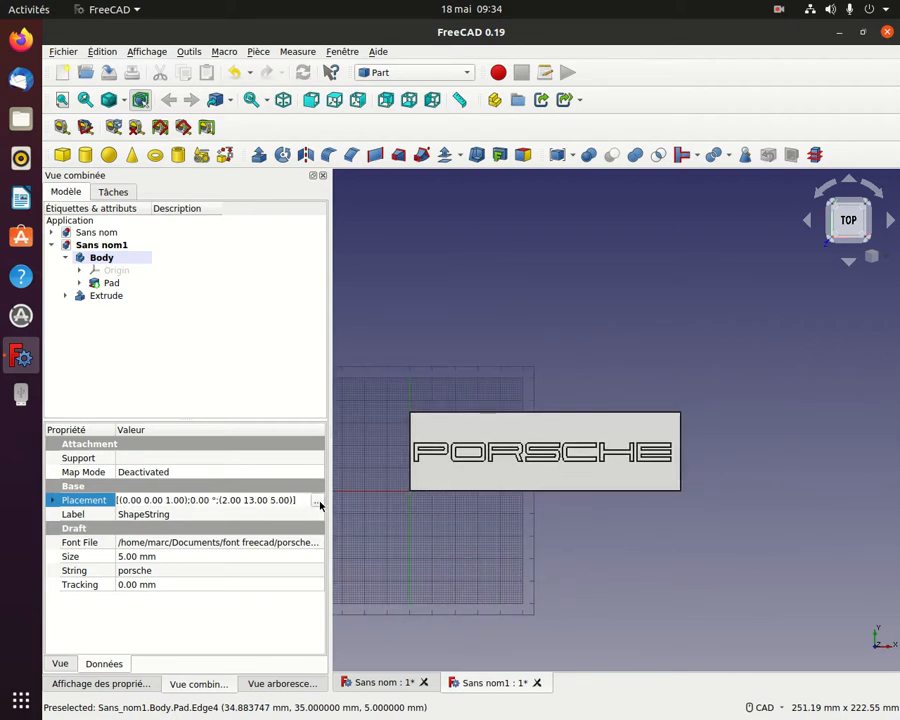
left_click(319, 504)
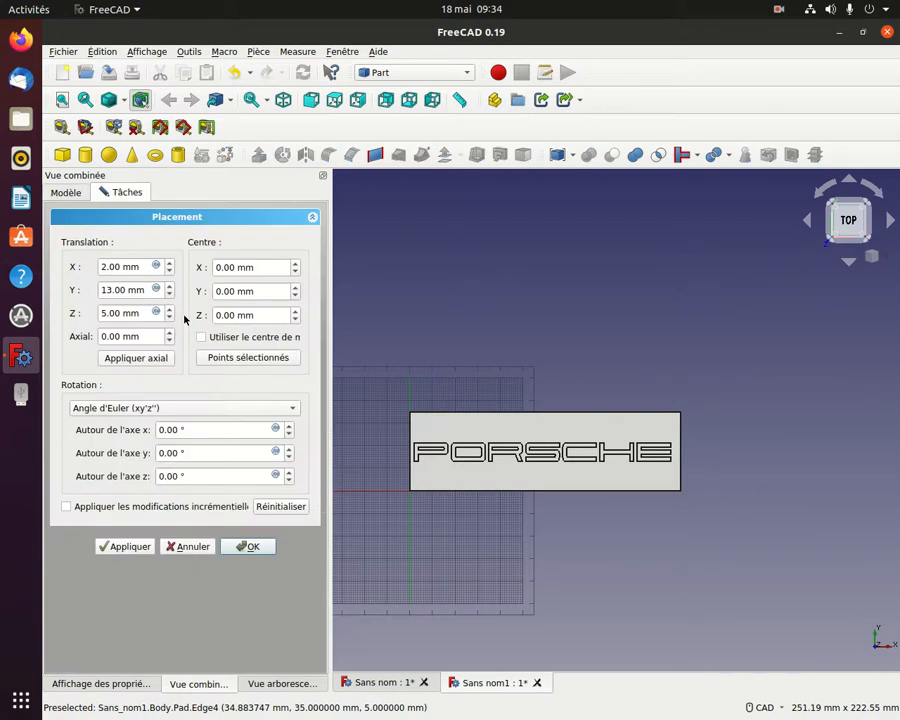
left_click(170, 286)
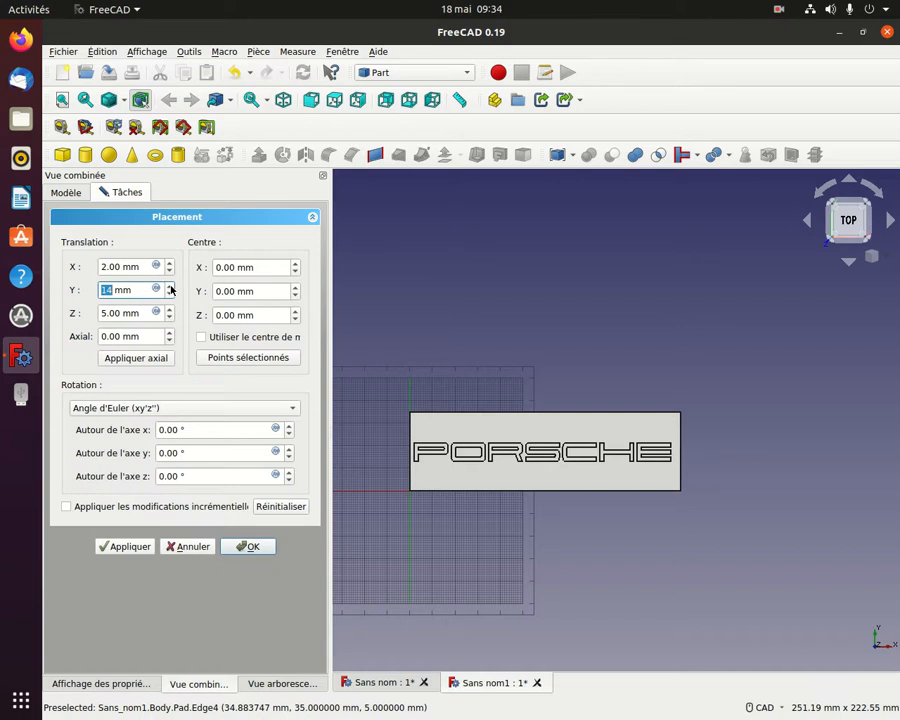
left_click(170, 286)
left_click(170, 294)
left_click(354, 298)
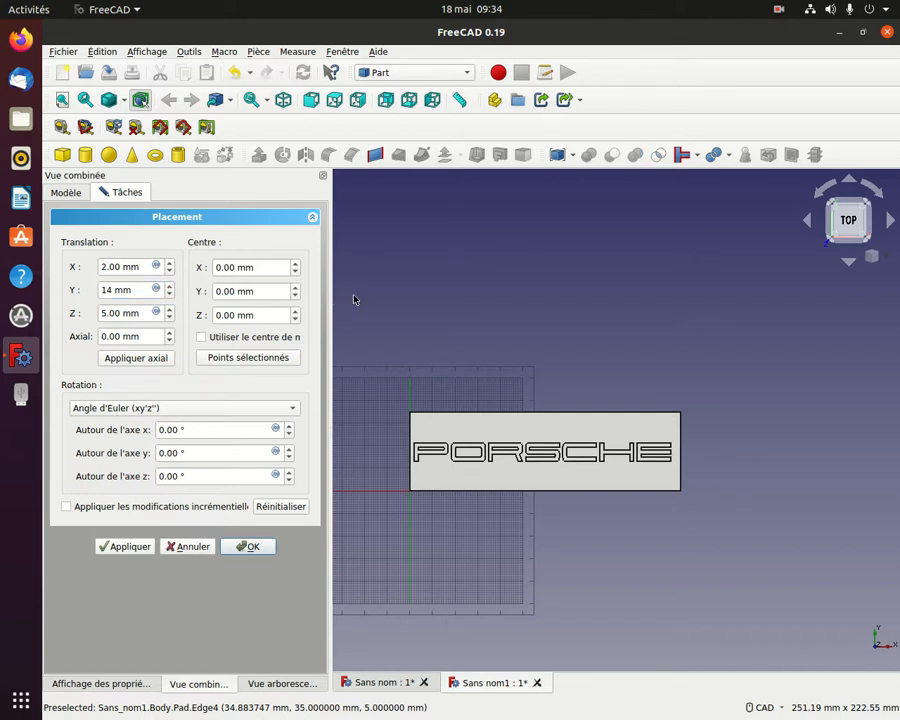
left_click(254, 552)
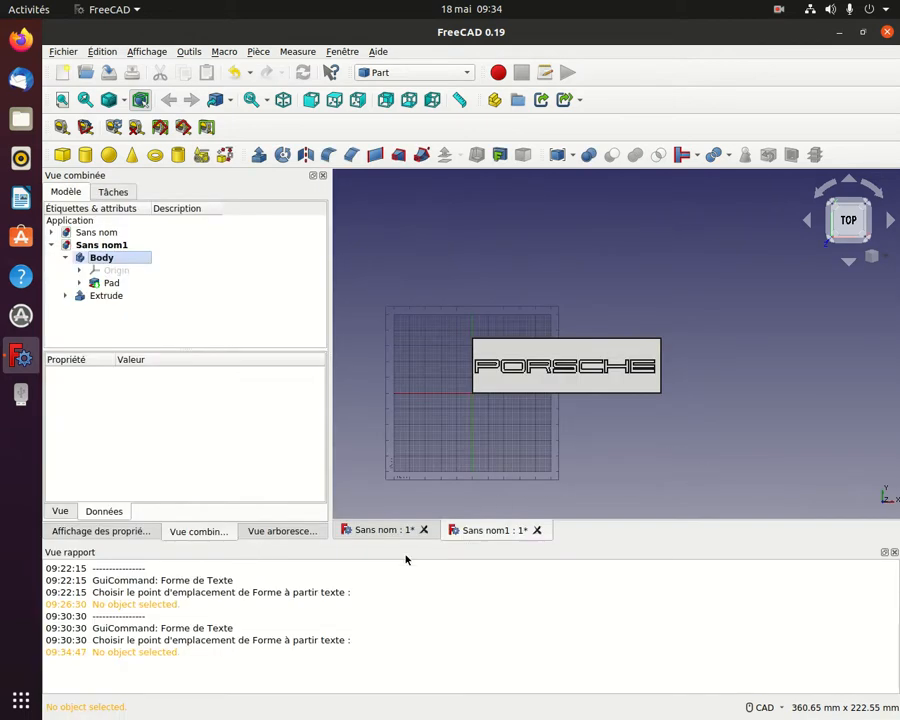
left_click(894, 552)
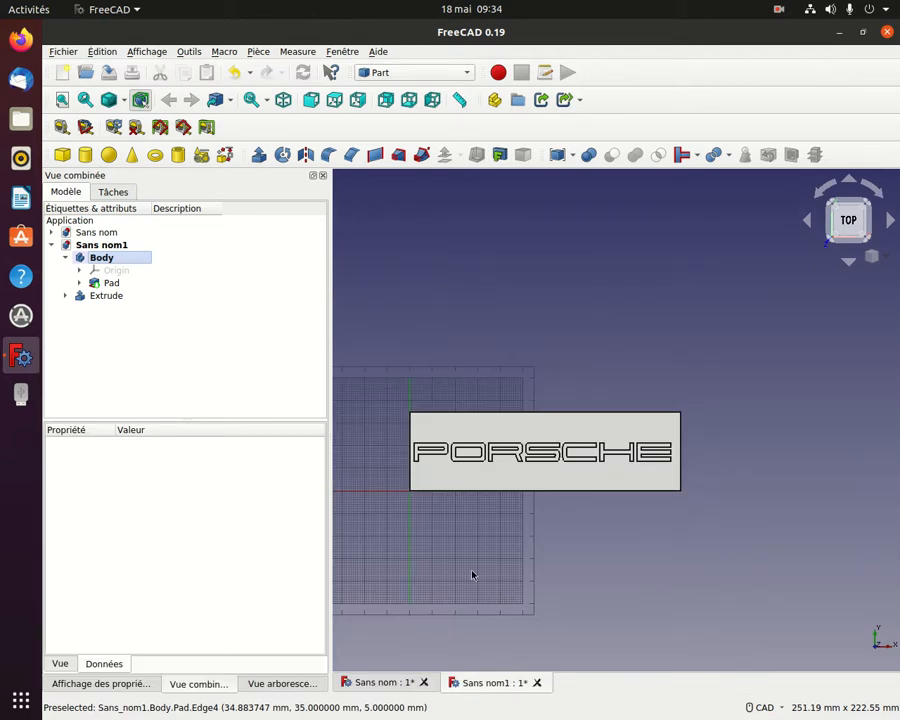
Step: Examine the extruded text on the plate up close from above and in isometric view
scroll(558, 588, "up", 4)
scroll(558, 588, "down", 2)
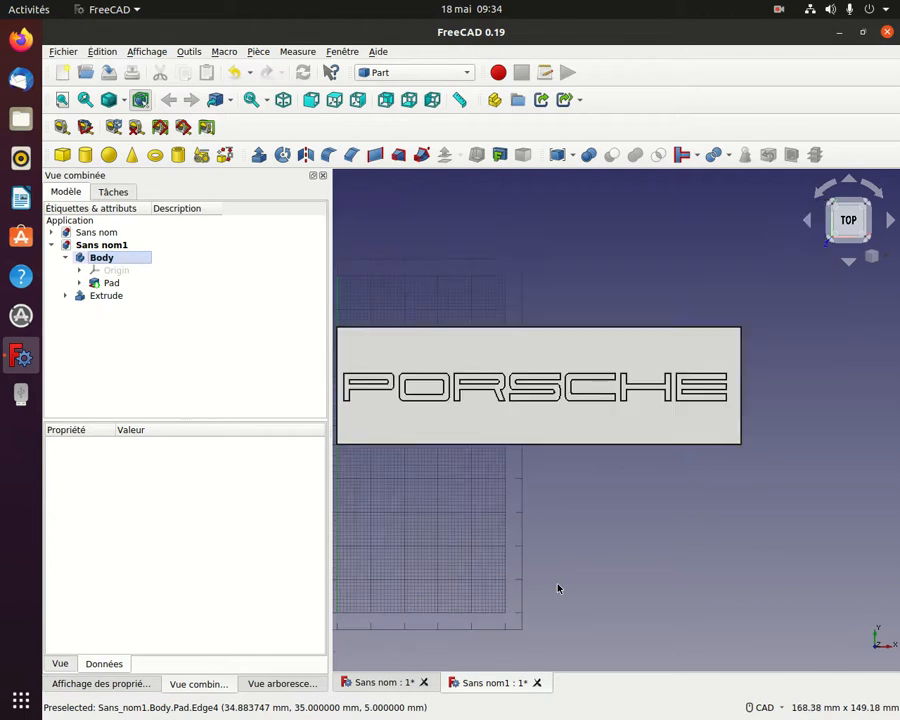
left_click(283, 99)
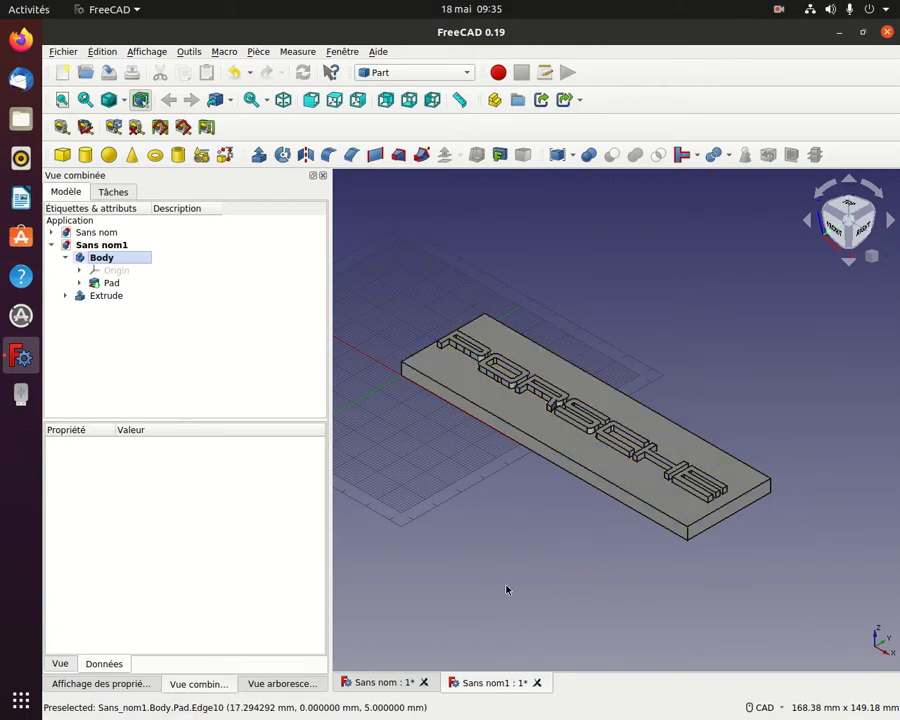
left_click(117, 297)
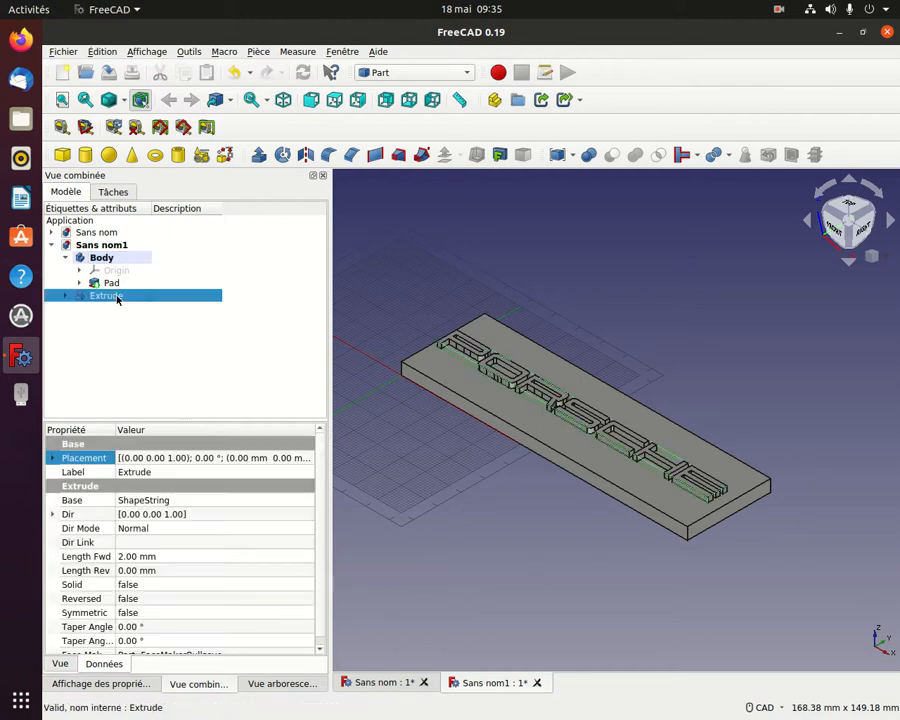
left_click(117, 284)
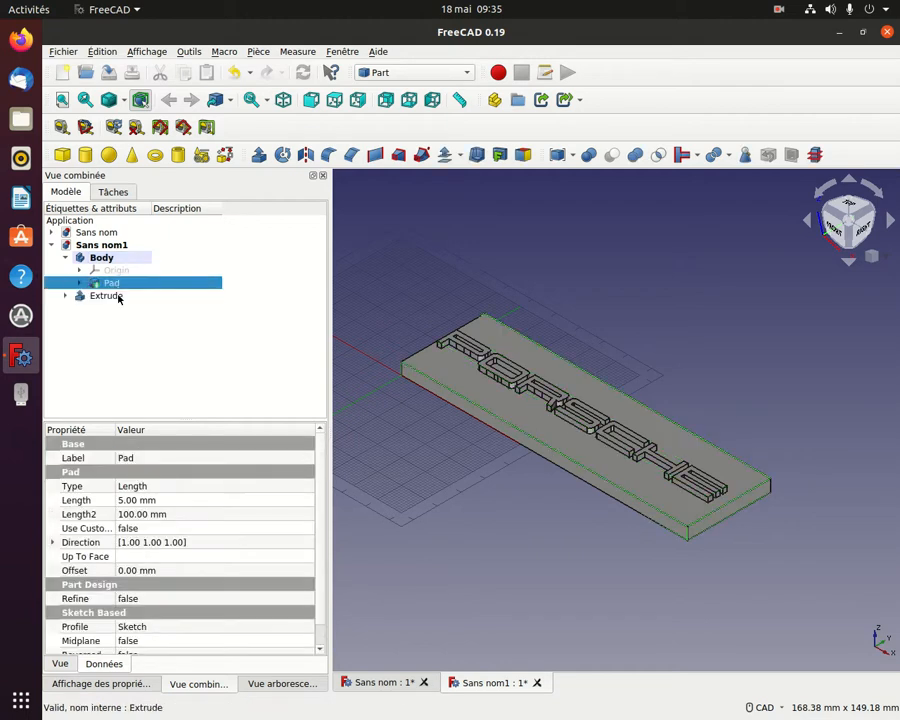
left_click(119, 296)
left_click(629, 569)
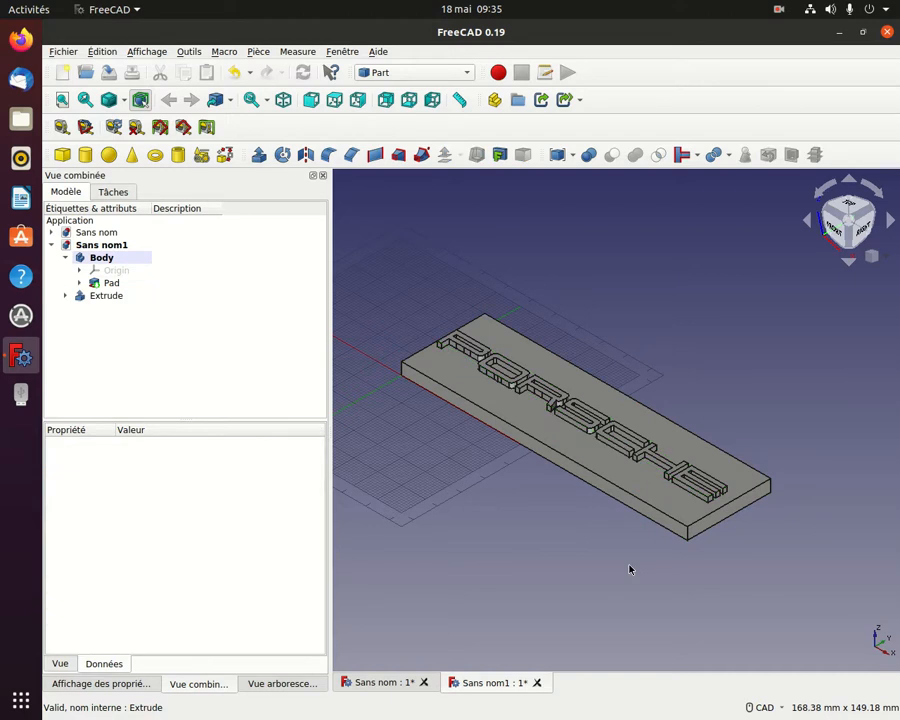
left_click(60, 52)
left_click(510, 570)
Step: Try to export the plate's pad and the text extrusion together as an STL mesh
left_click(128, 286)
left_click(124, 294, "ctrl")
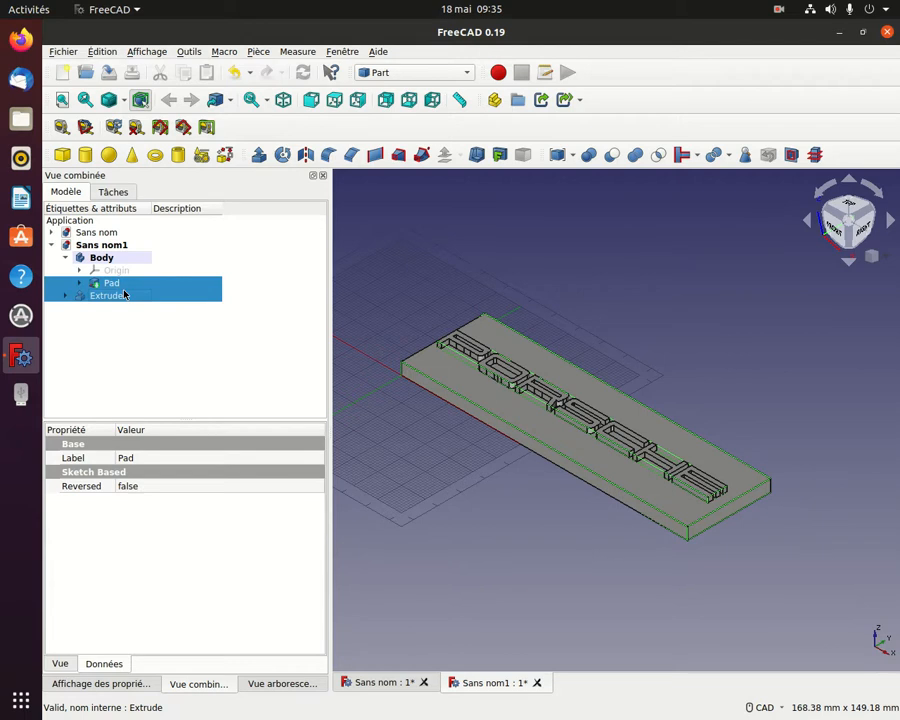
left_click(63, 52)
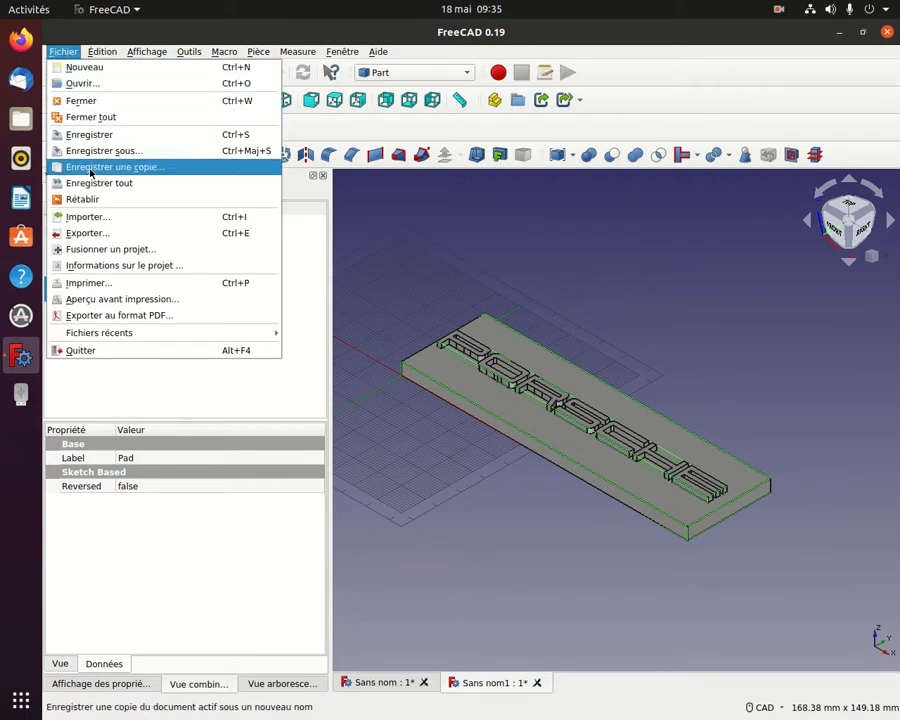
left_click(128, 237)
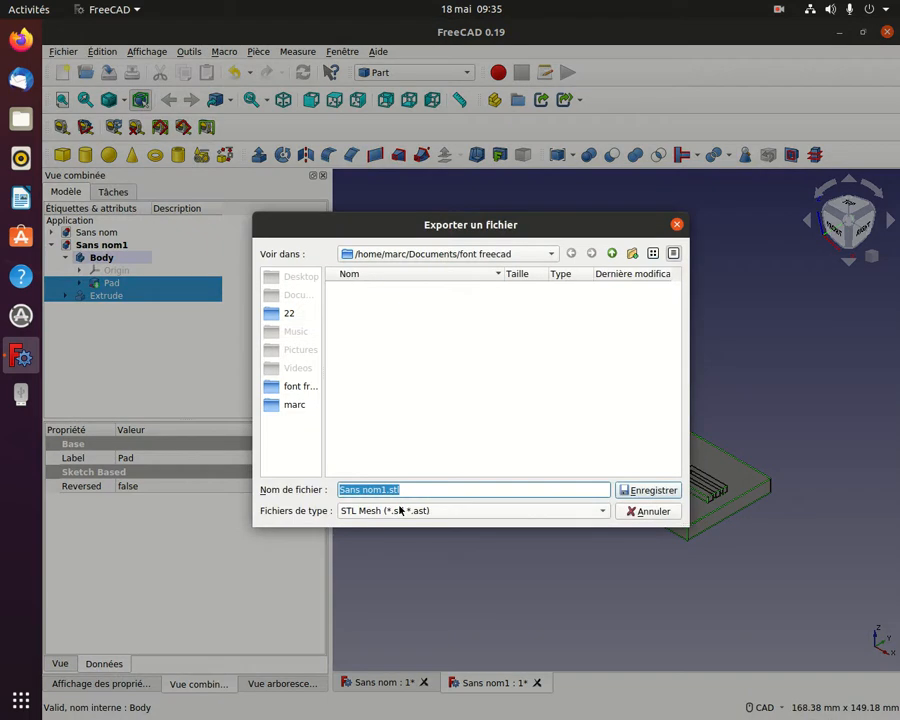
left_click(666, 518)
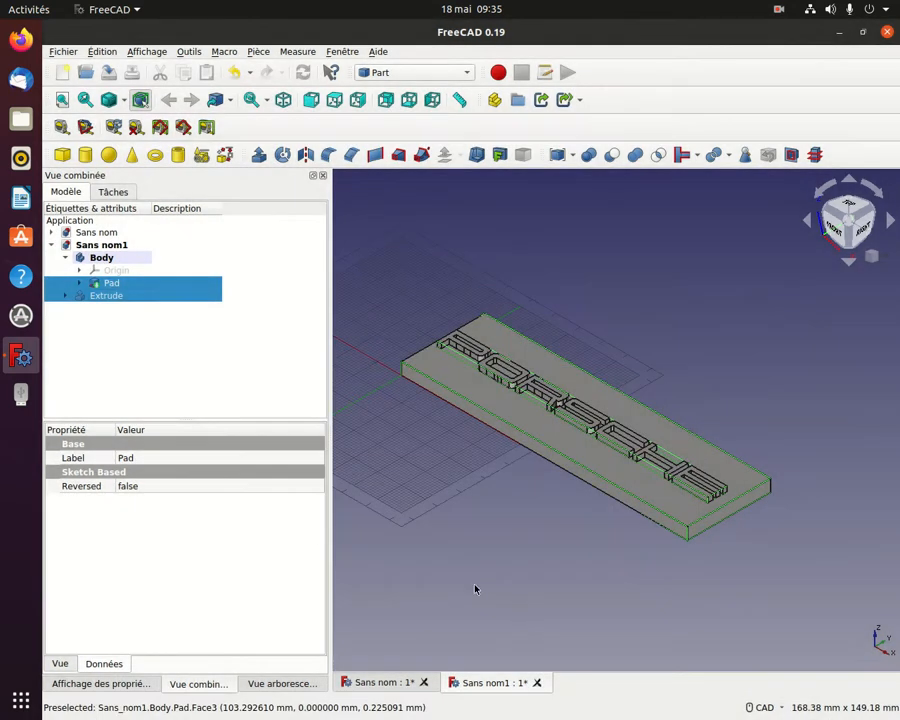
left_click(430, 588)
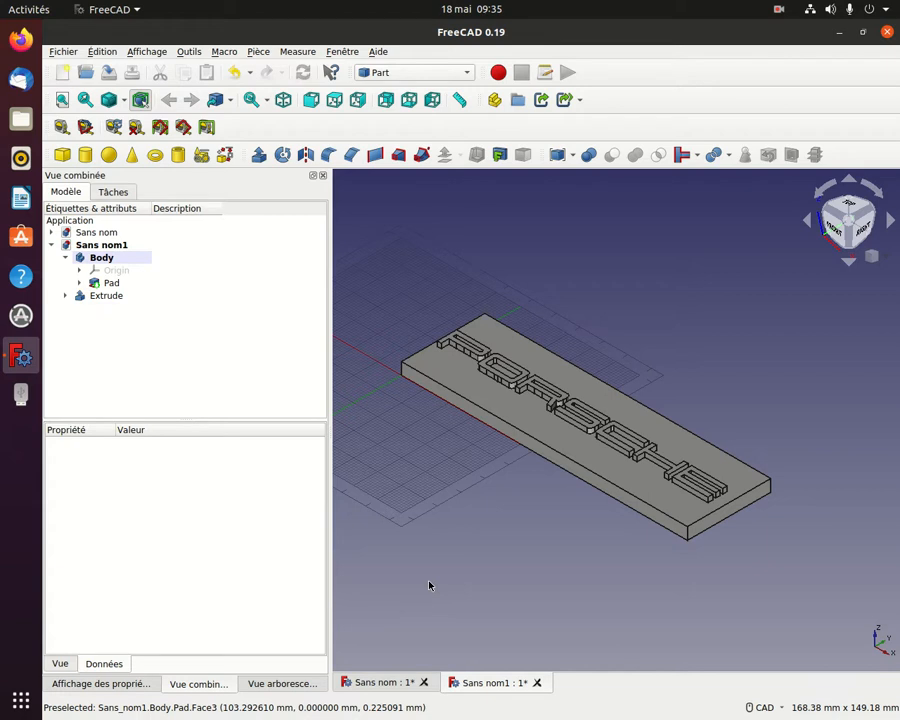
Step: Save the plate document in the Documents folder as a FreeCAD document named porsche
left_click(109, 72)
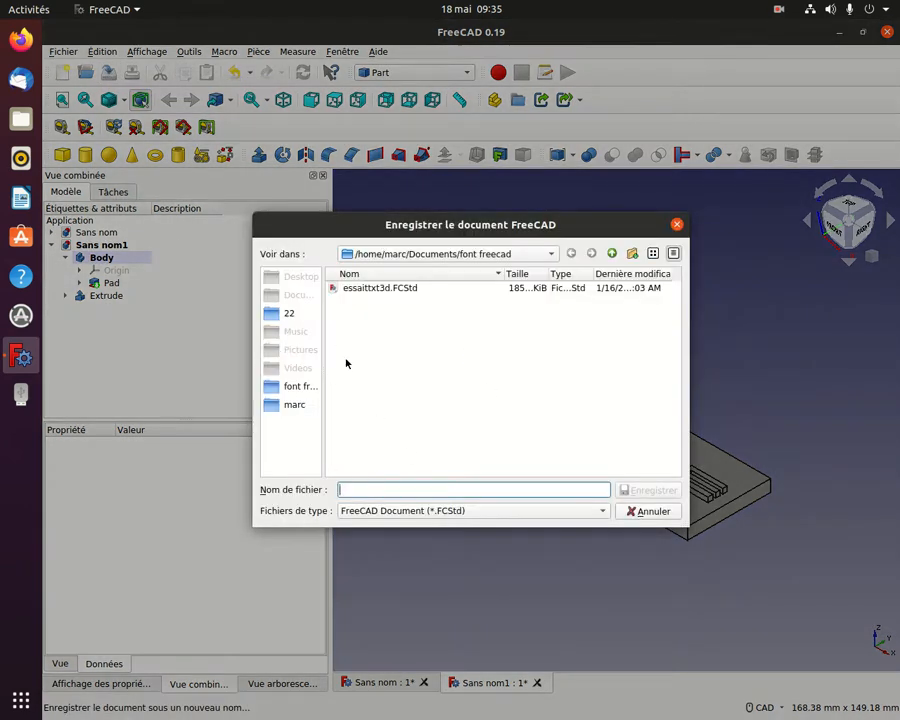
left_click(430, 254)
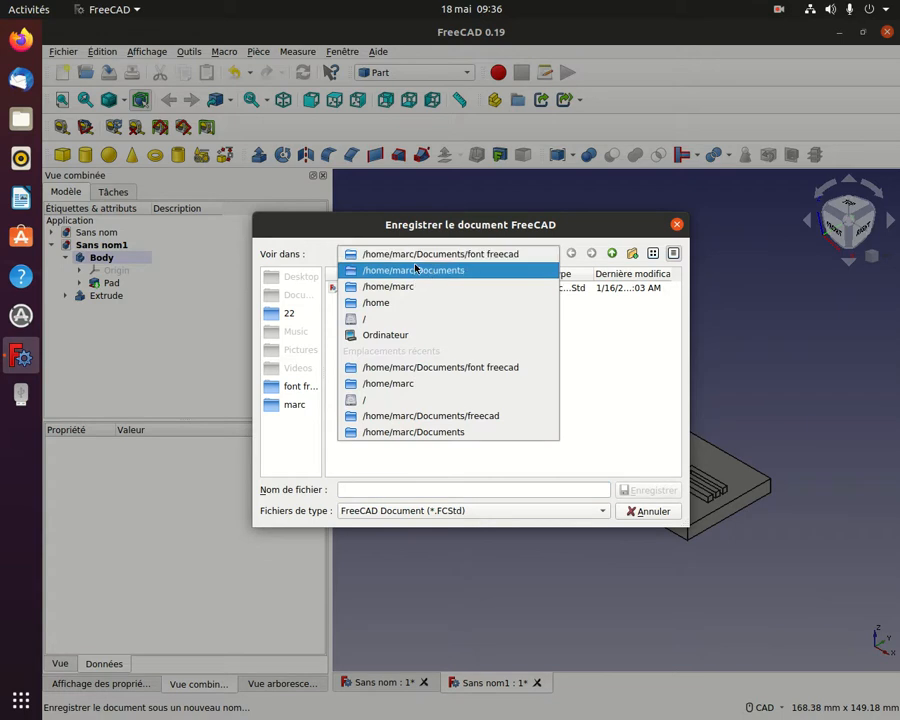
left_click(416, 268)
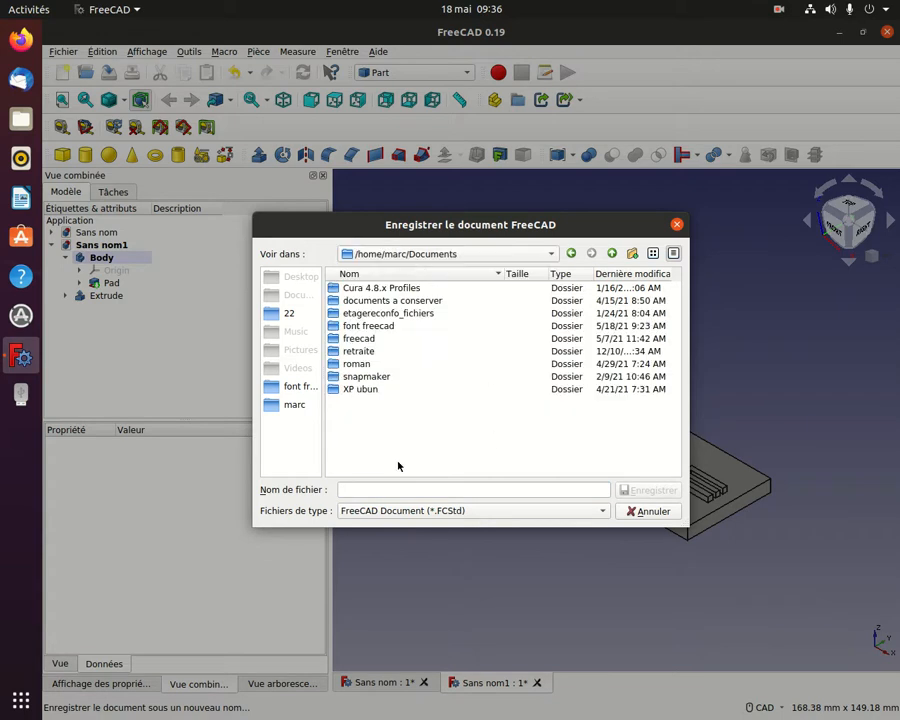
left_click(374, 487)
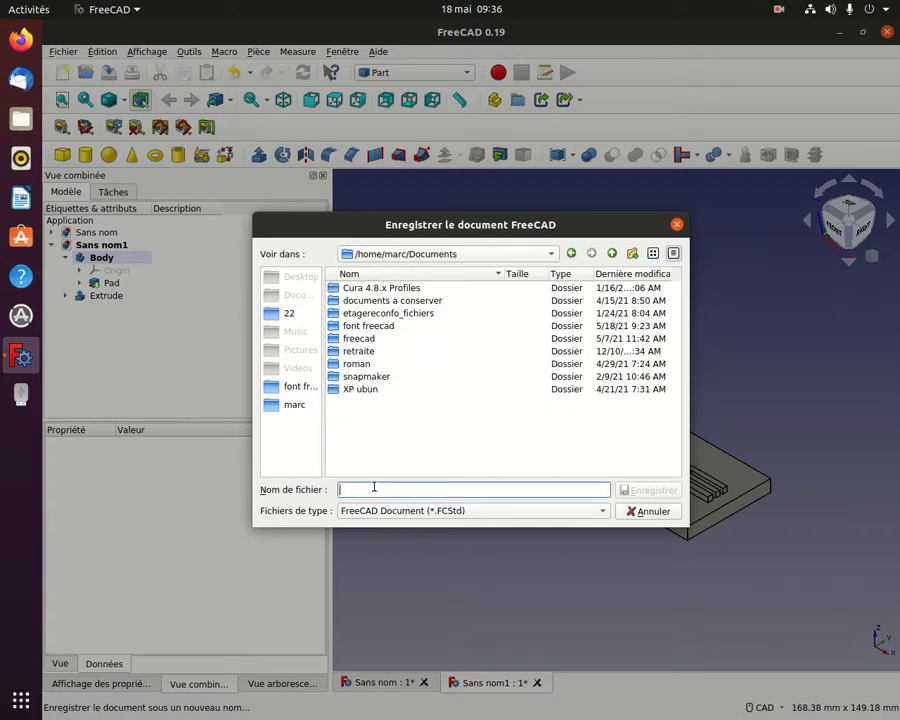
type("porsche")
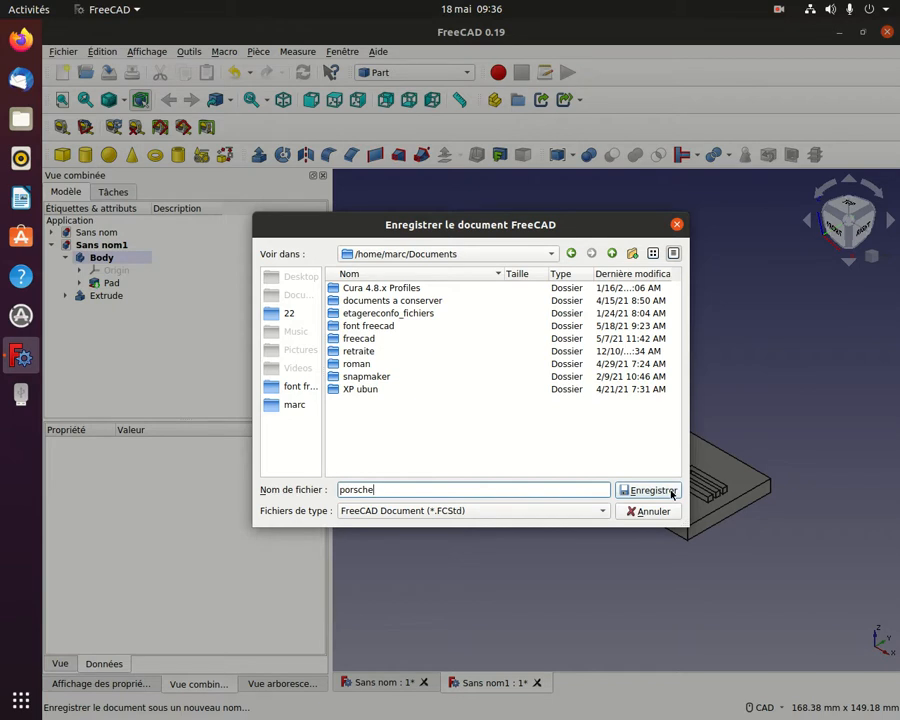
left_click(673, 491)
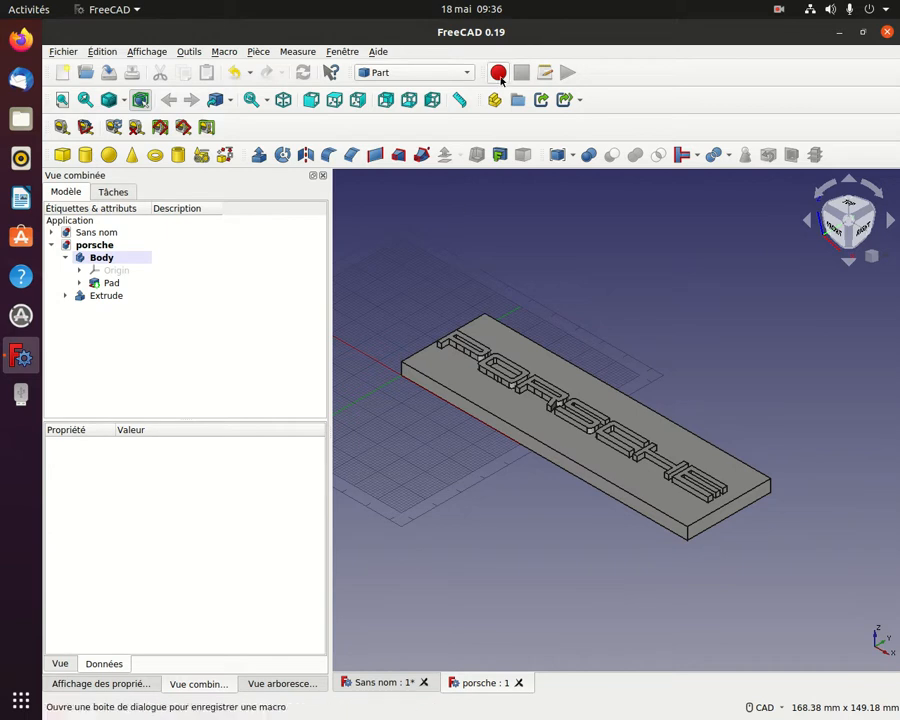
Step: In the Part Design workbench, try a 1 mm fillet on the plate's long front top edge
left_click(463, 72)
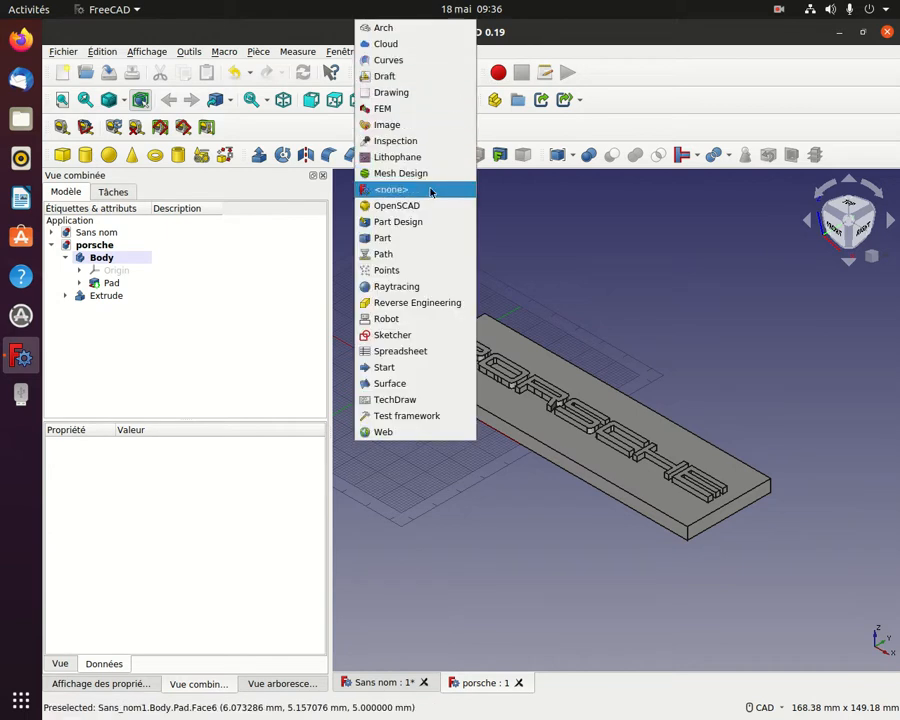
left_click(416, 222)
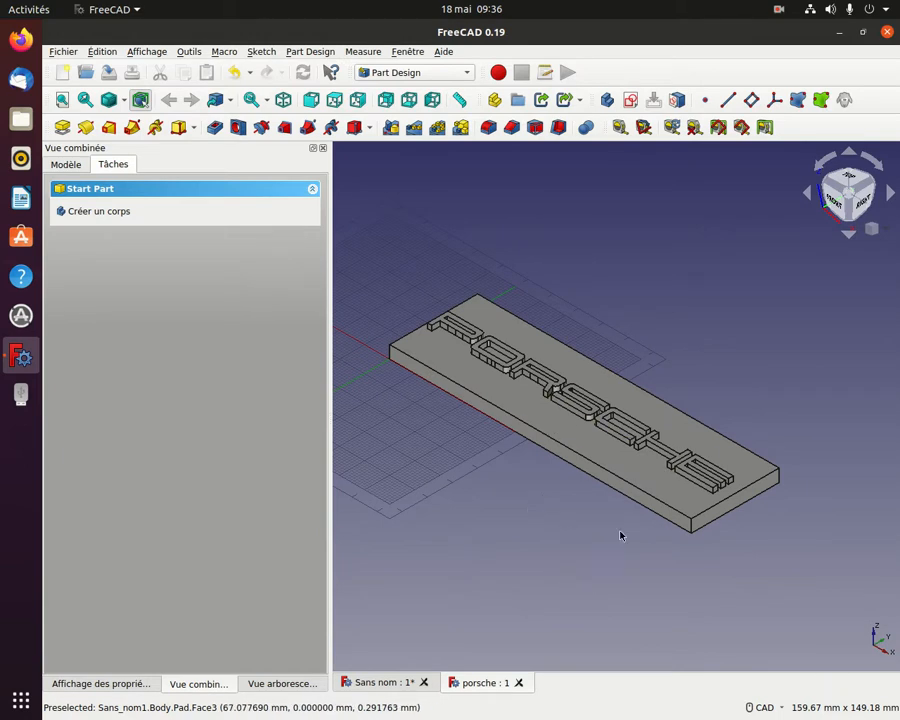
left_click(648, 494)
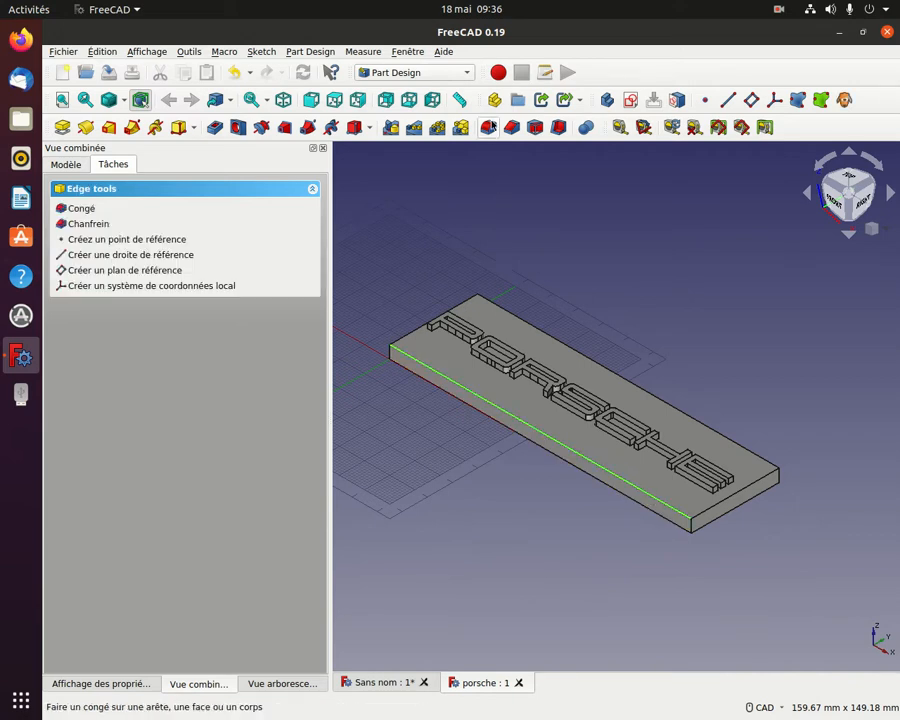
left_click(488, 127)
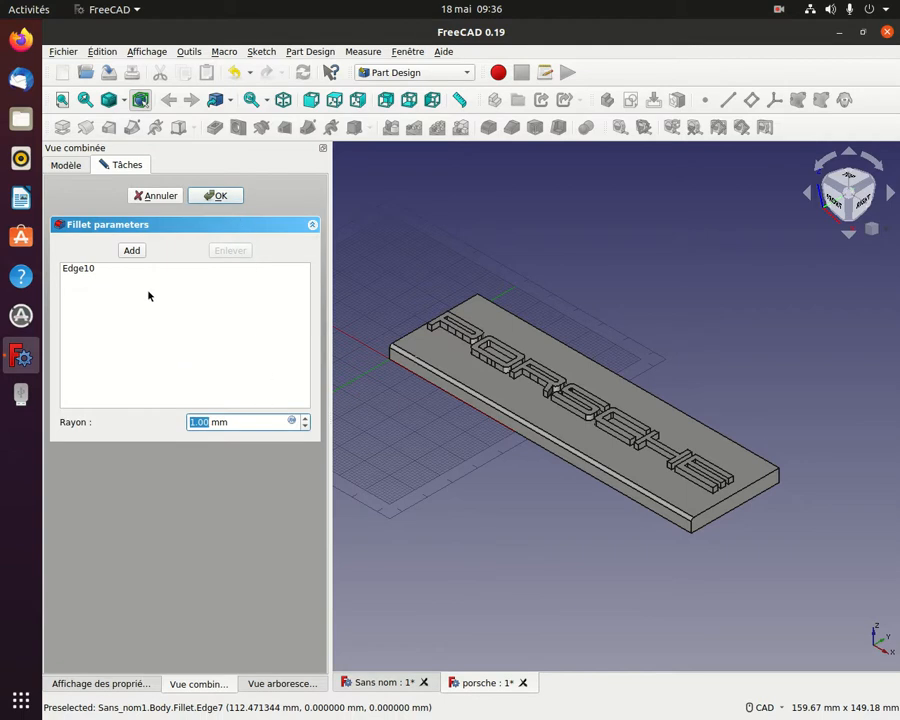
left_click(170, 197)
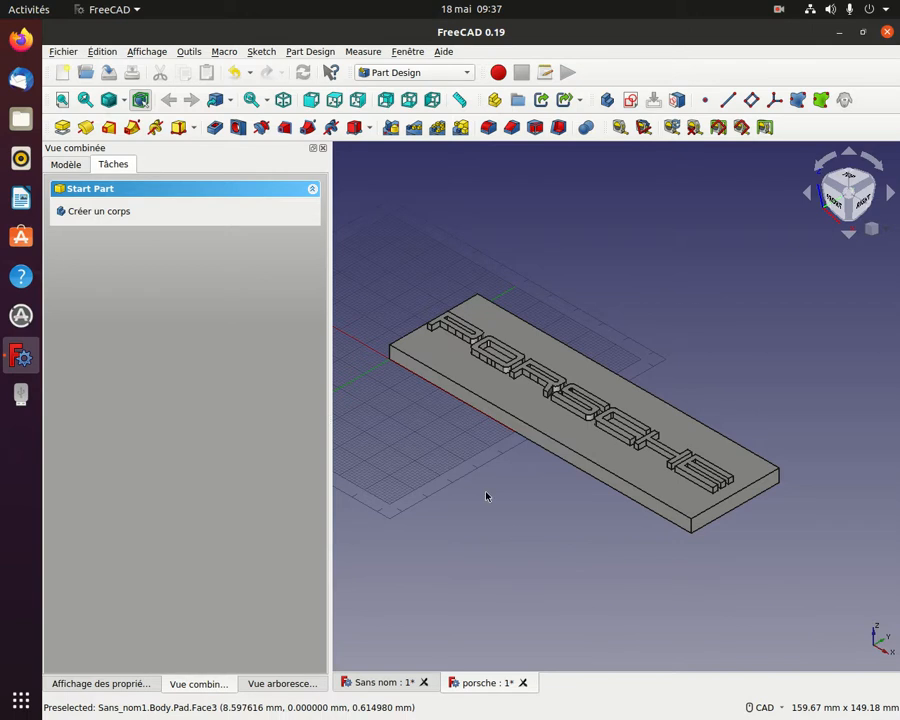
Step: Examine the raised AC/DC lettering on the disc in the other open document and return to the porsche plate
left_click(396, 682)
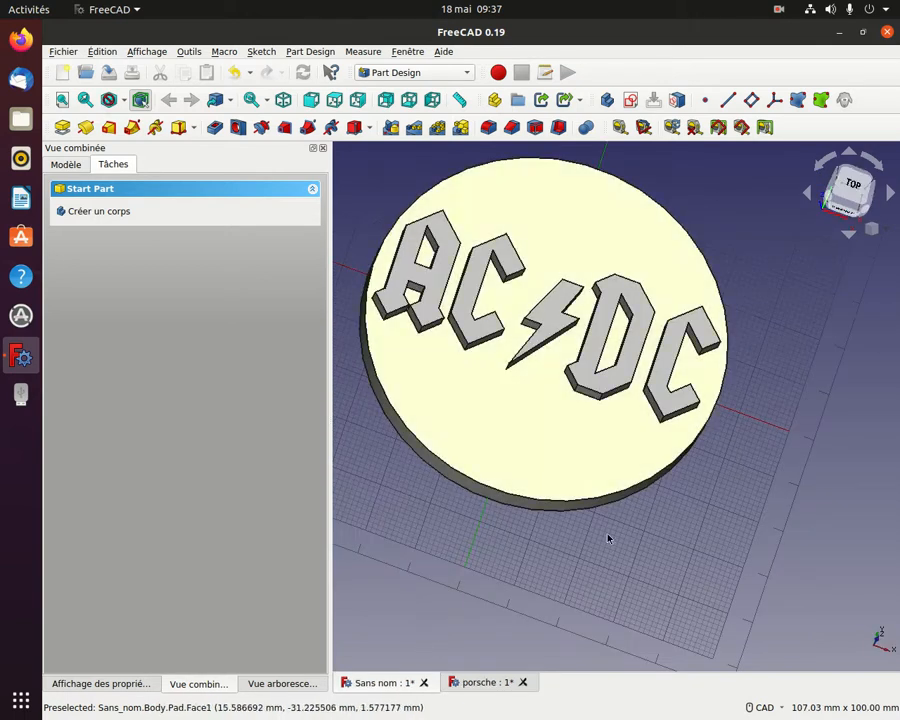
middle_click_drag(763, 467, 763, 506)
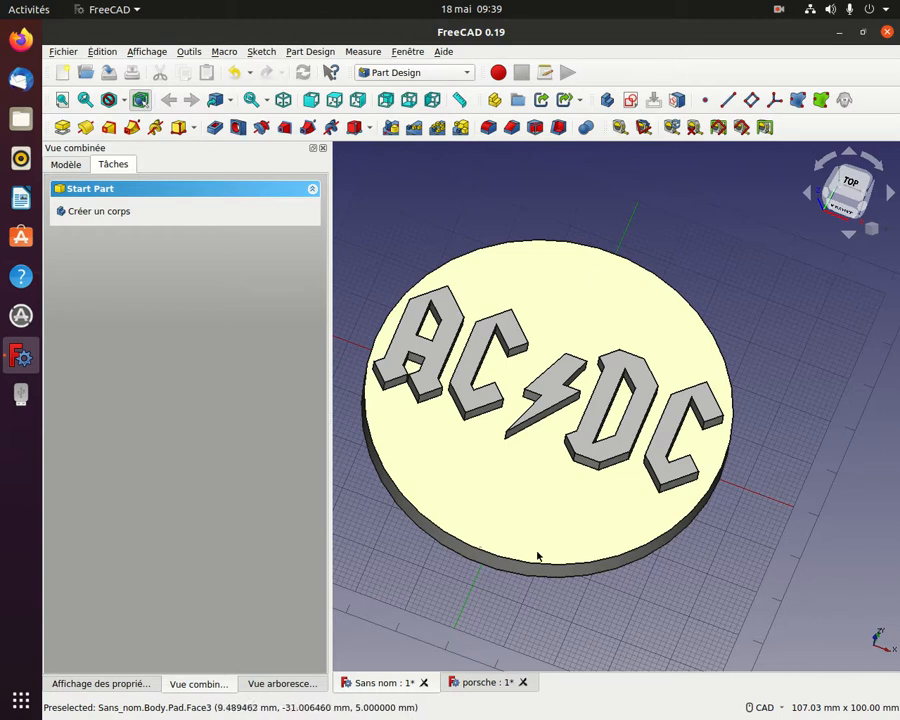
left_click(479, 683)
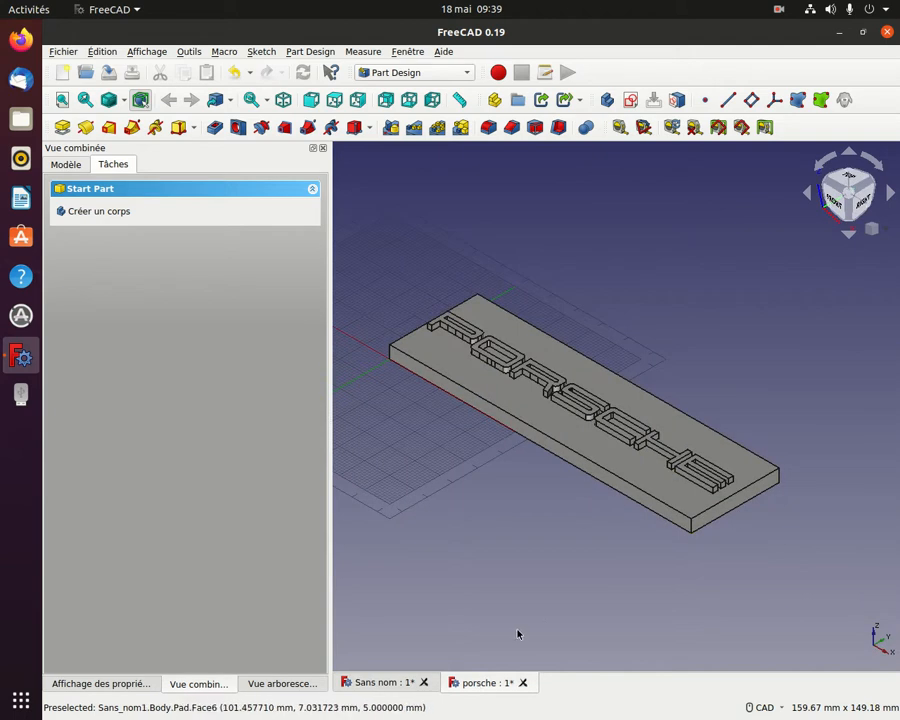